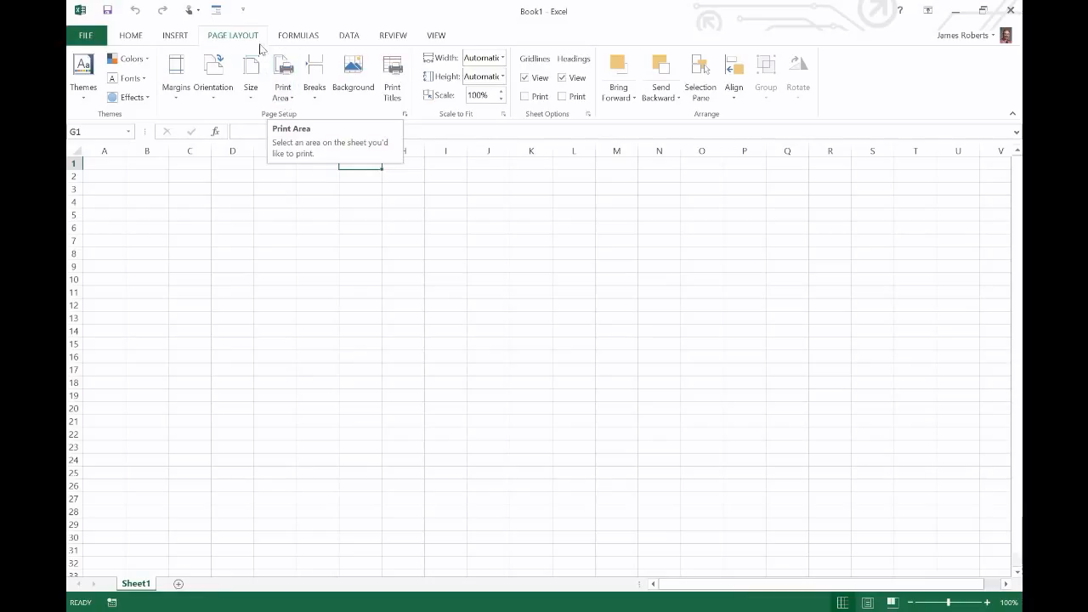
Look through the Formulas, Data, Review and View ribbon tabs, then return to Home
click(299, 36)
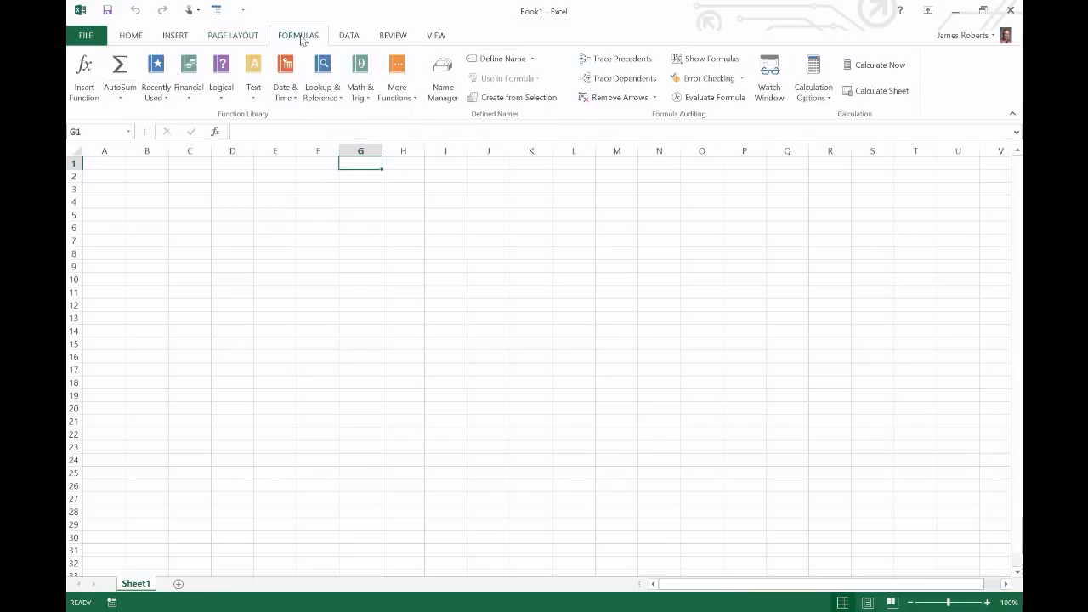
click(355, 39)
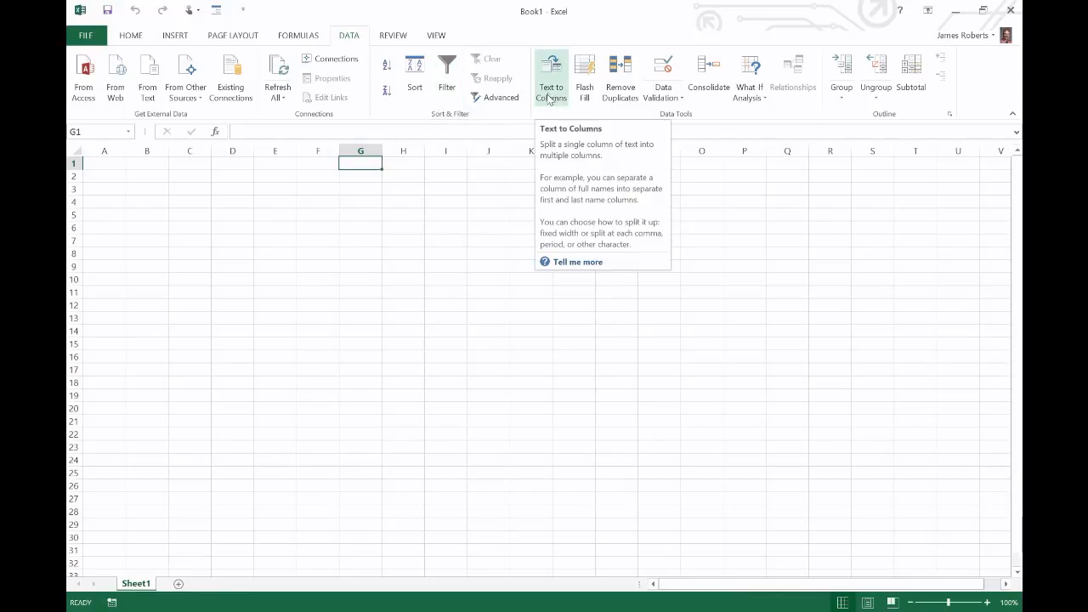
click(398, 38)
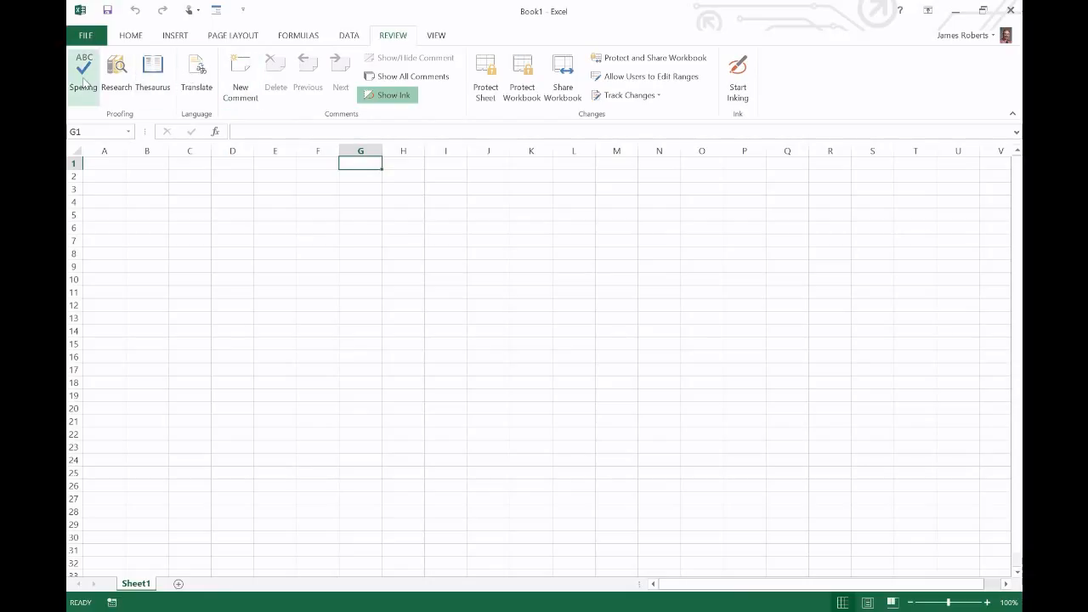
click(437, 36)
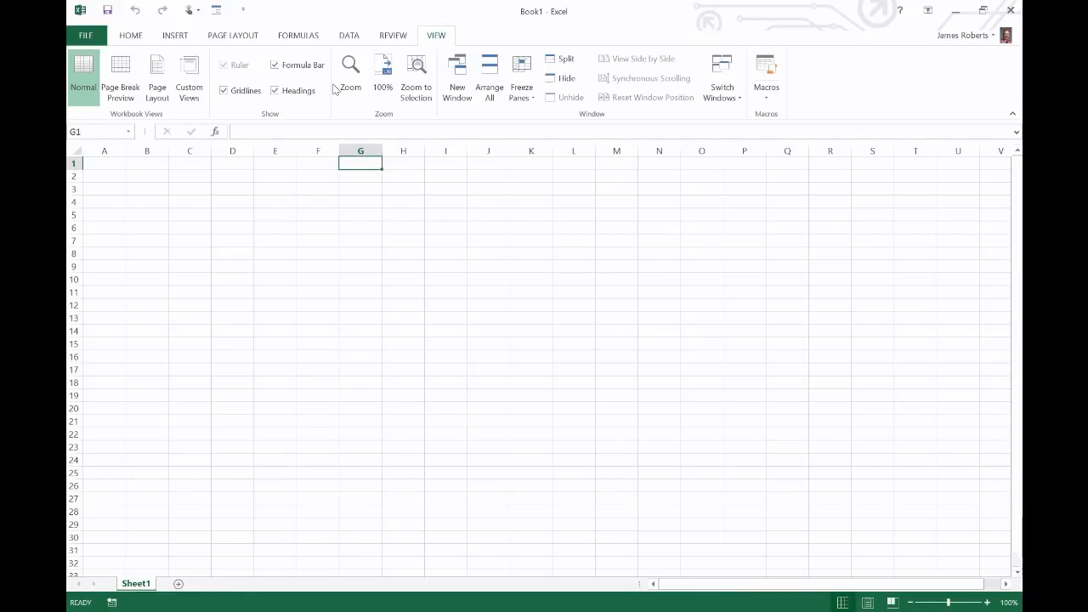
click(132, 37)
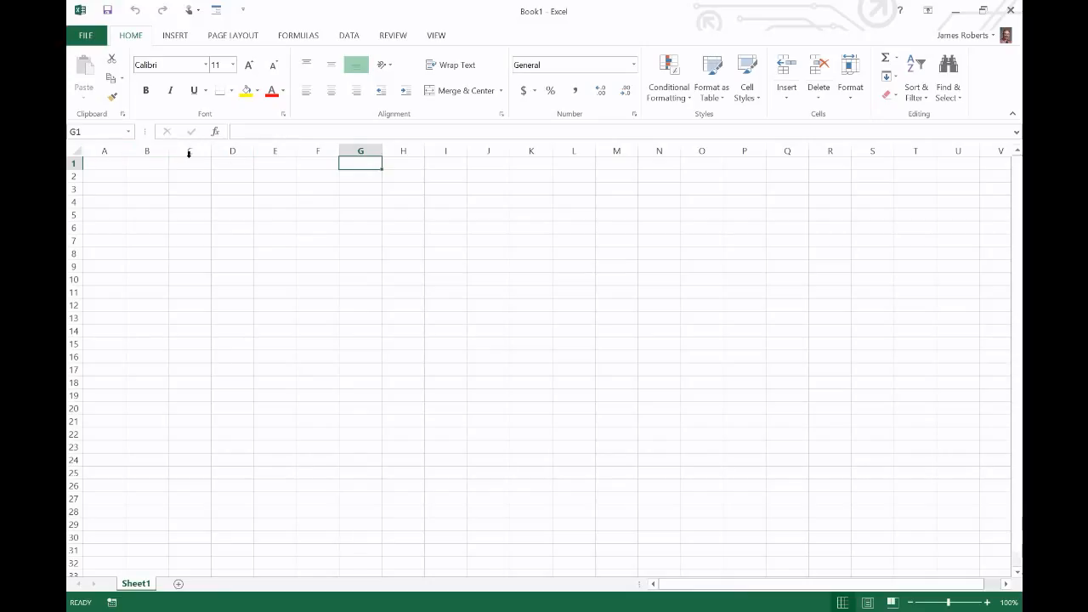
click(179, 150)
click(233, 150)
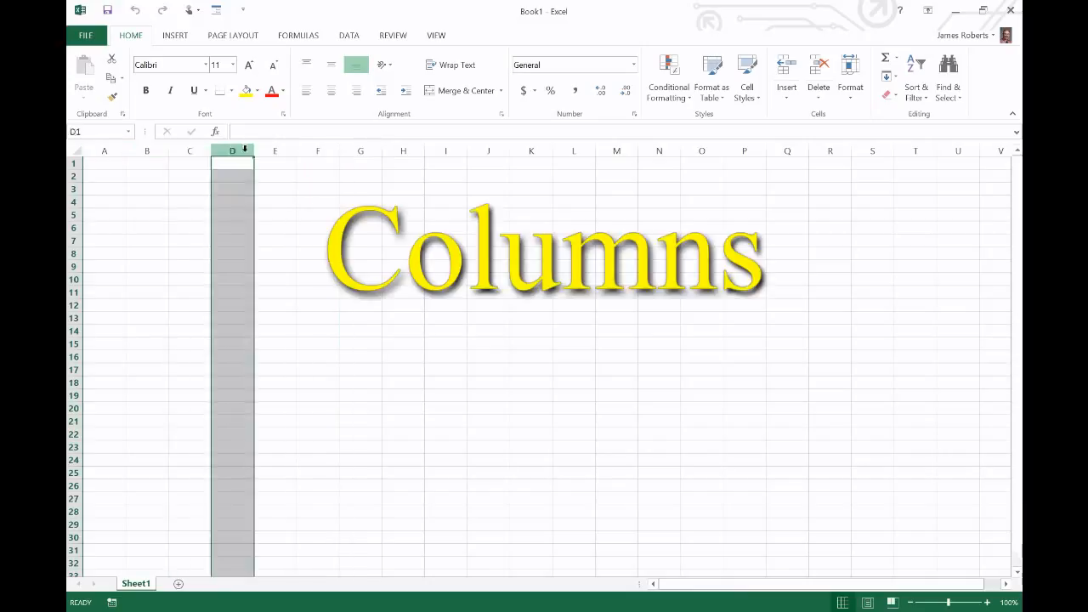
click(274, 150)
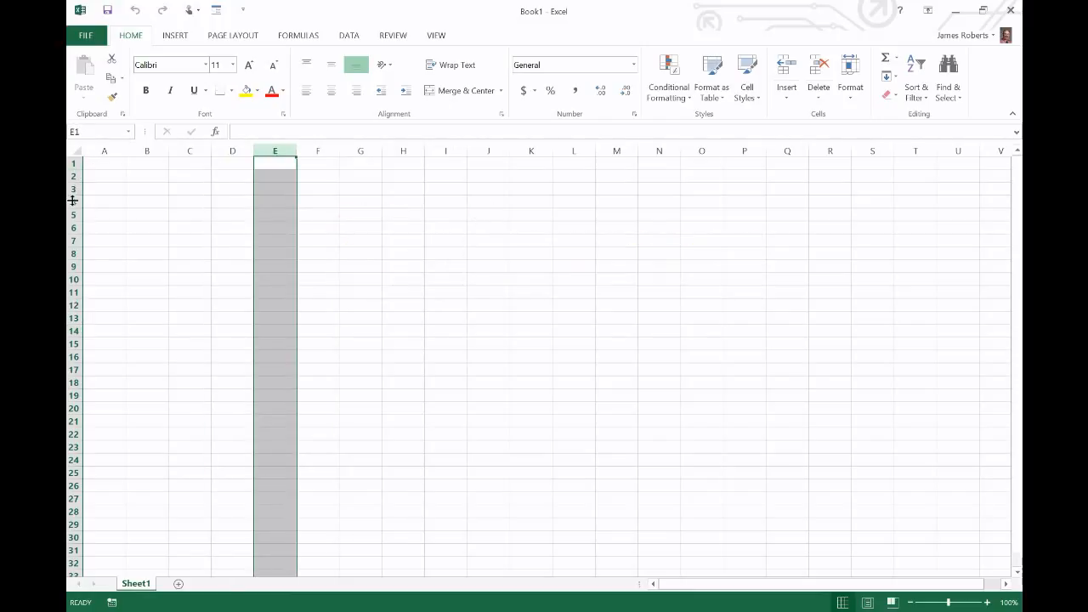
click(73, 176)
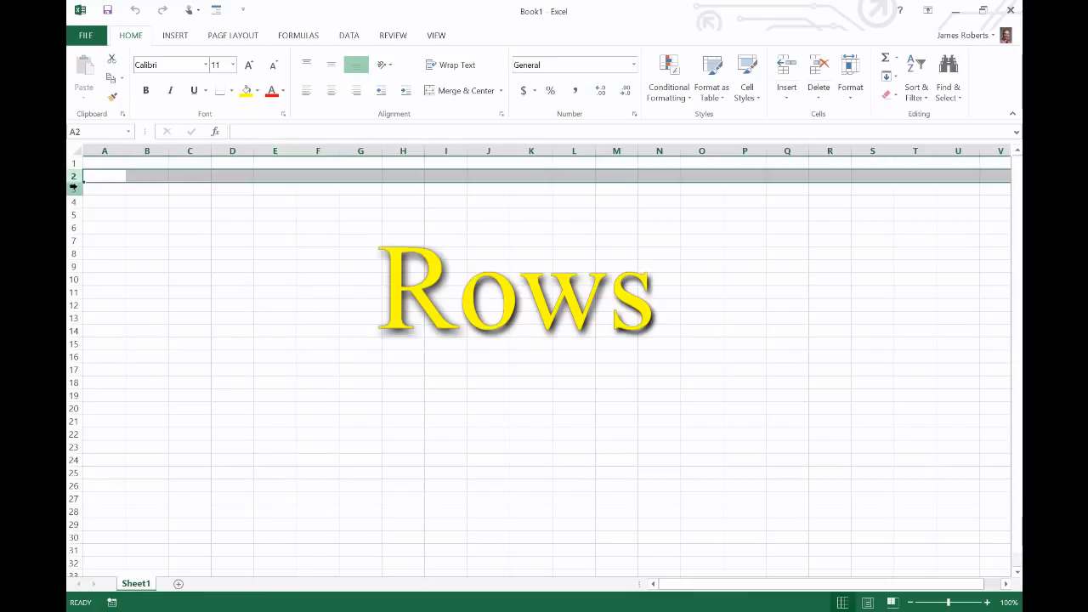
click(73, 188)
click(73, 202)
click(73, 163)
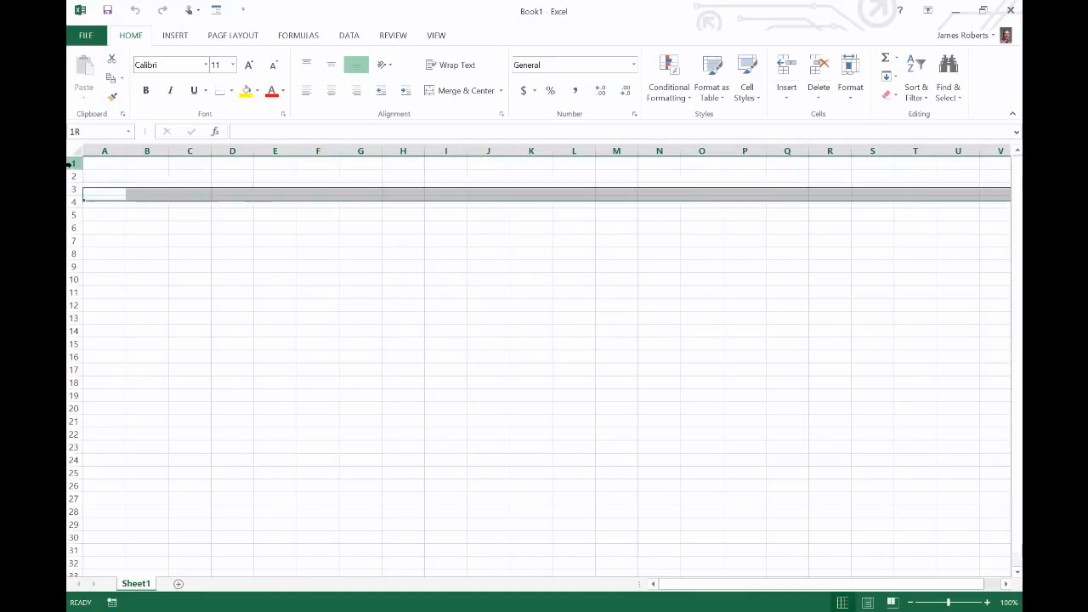
click(232, 163)
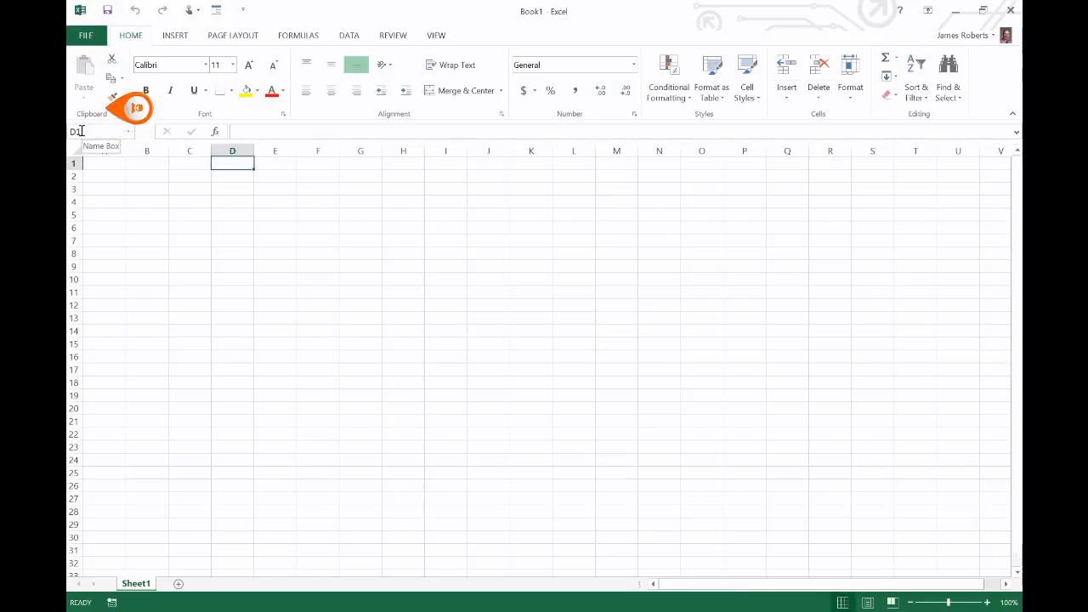
click(353, 253)
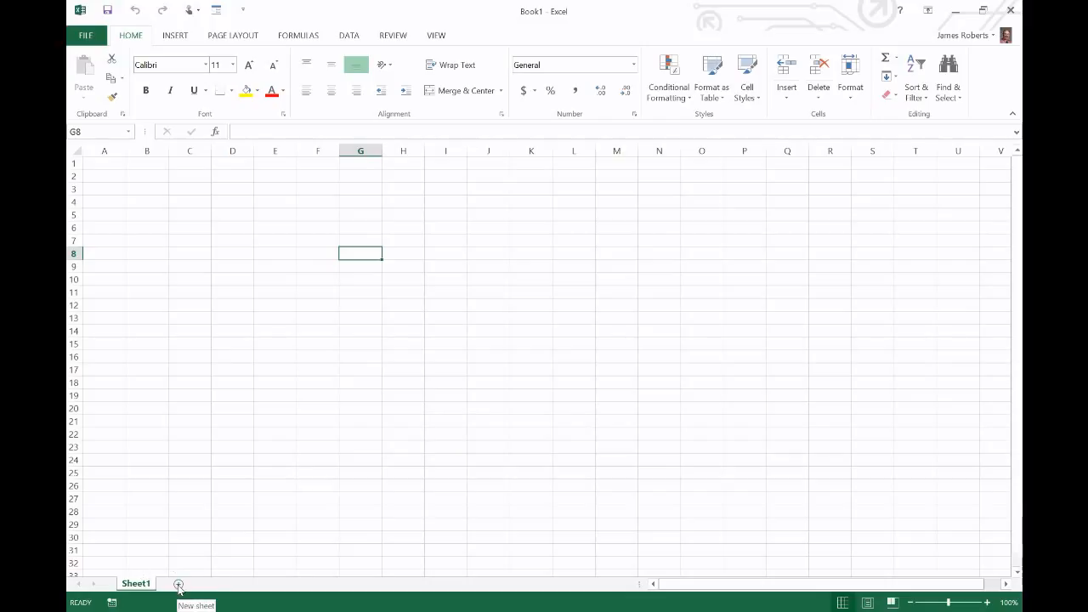
Add three blank worksheets, Sheet2, Sheet3 and Sheet4, after Sheet1
drag(143, 586, 141, 579)
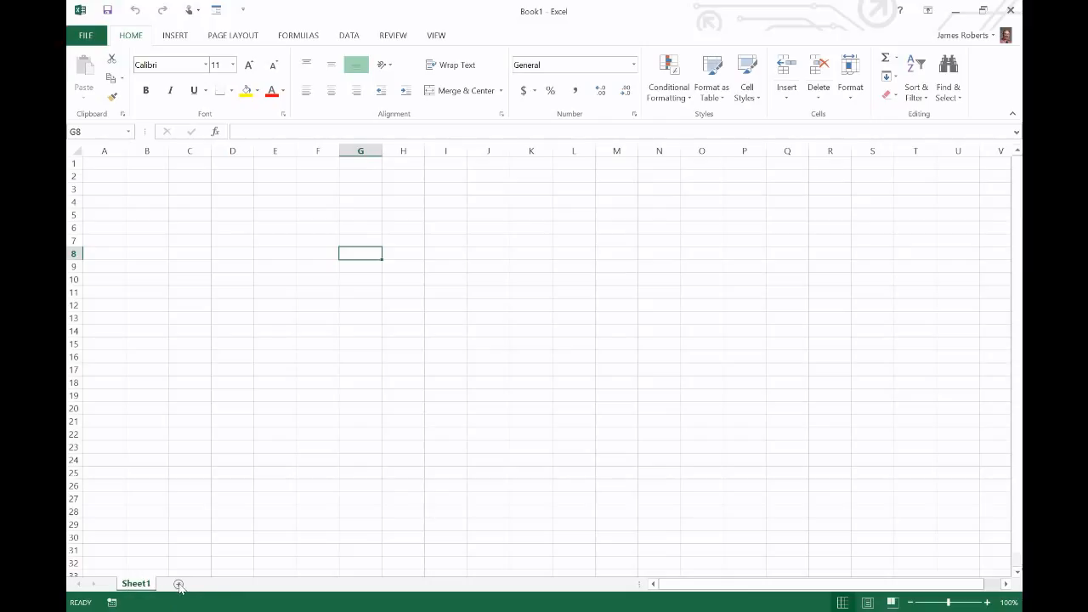
click(179, 585)
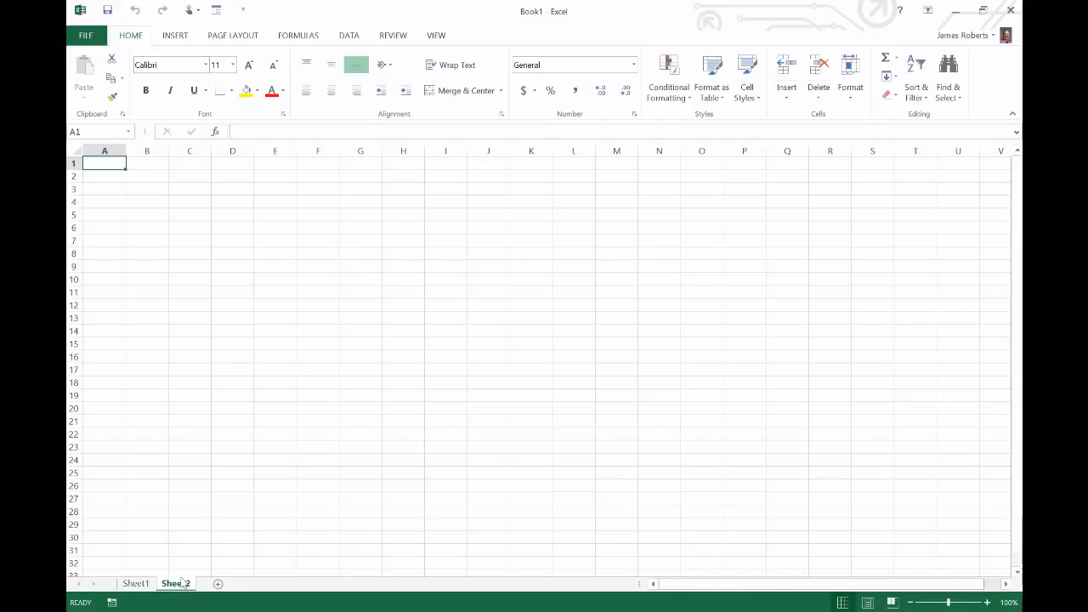
click(136, 584)
click(218, 585)
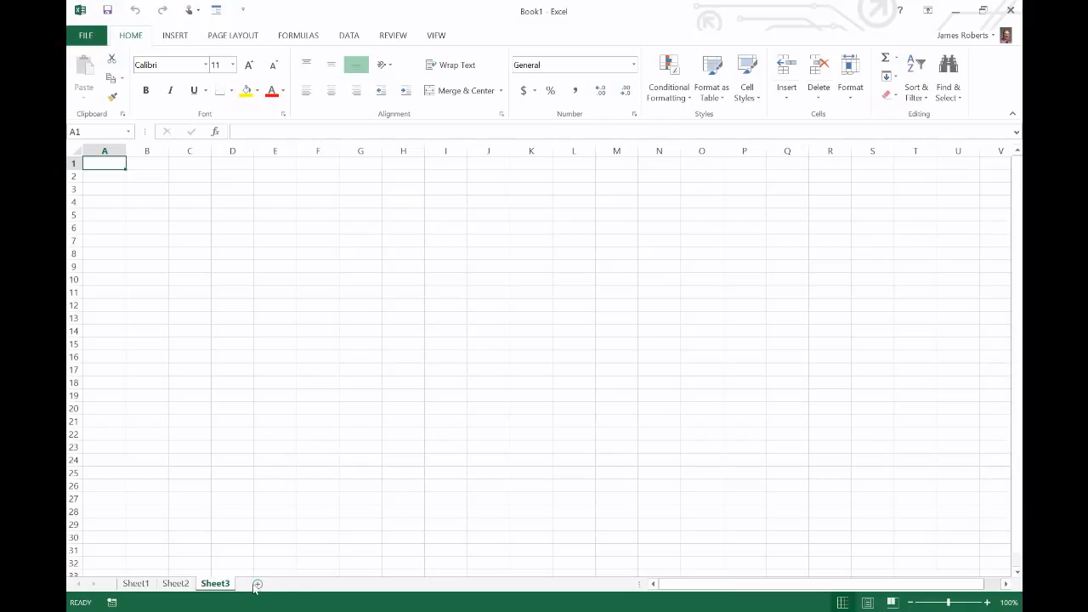
click(258, 585)
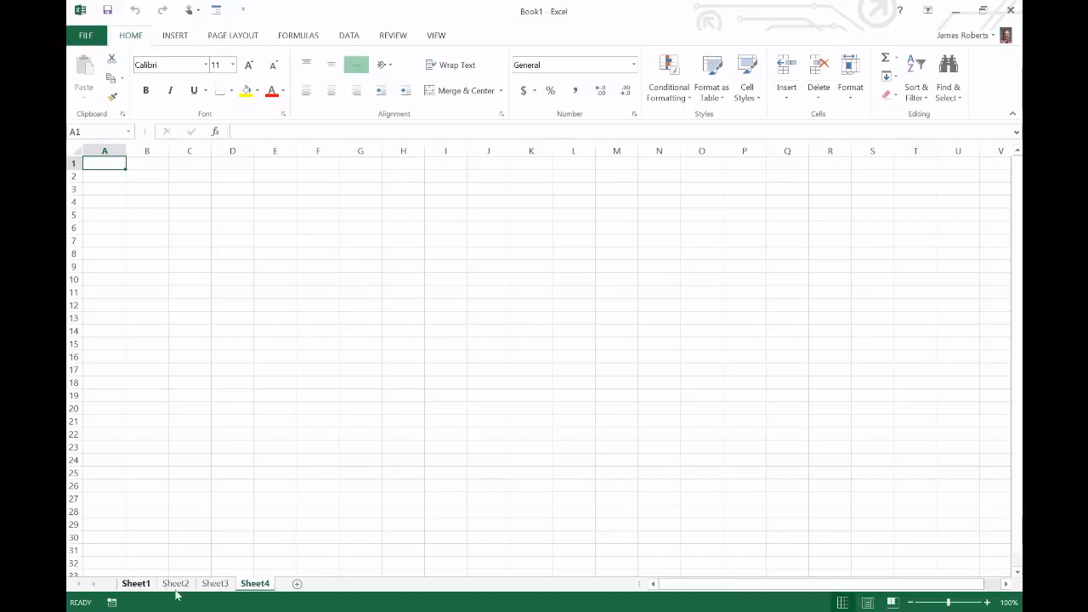
Rename the Sheet1 tab to 'Master'
click(136, 584)
right_click(136, 585)
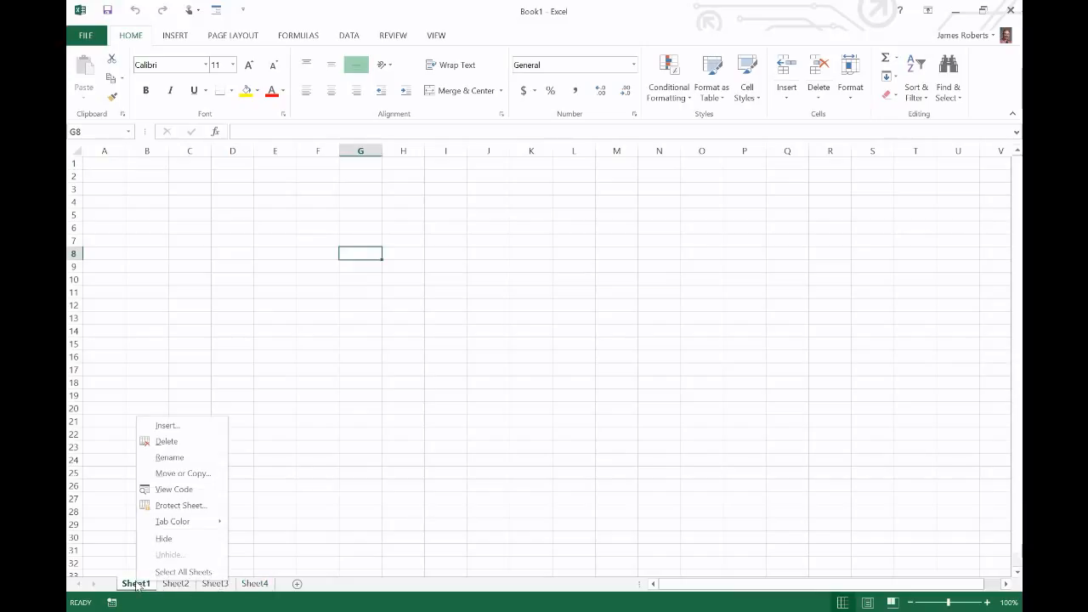
click(169, 458)
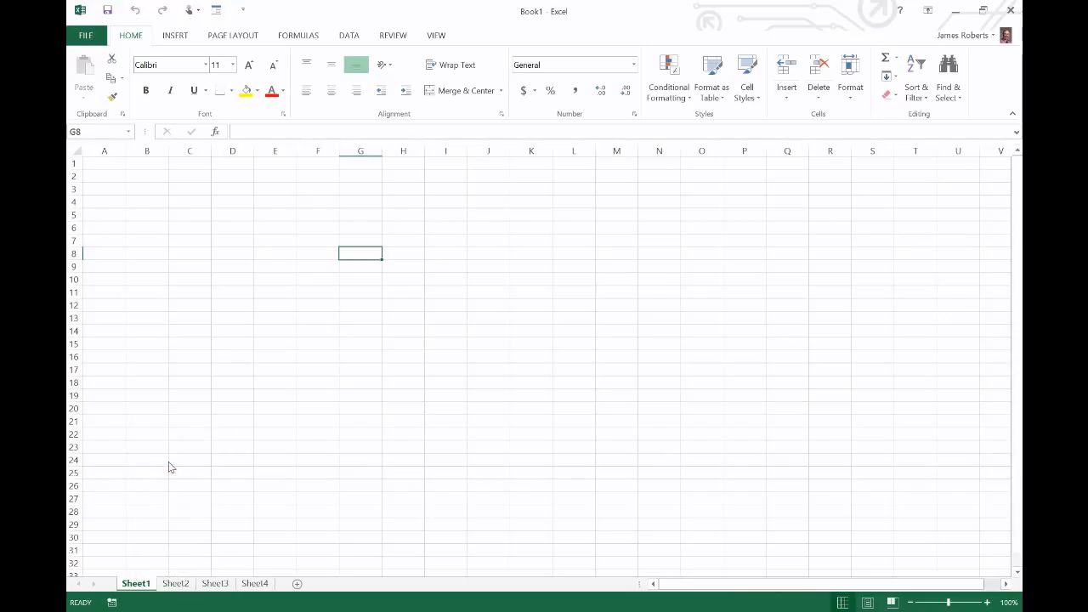
text(Master)
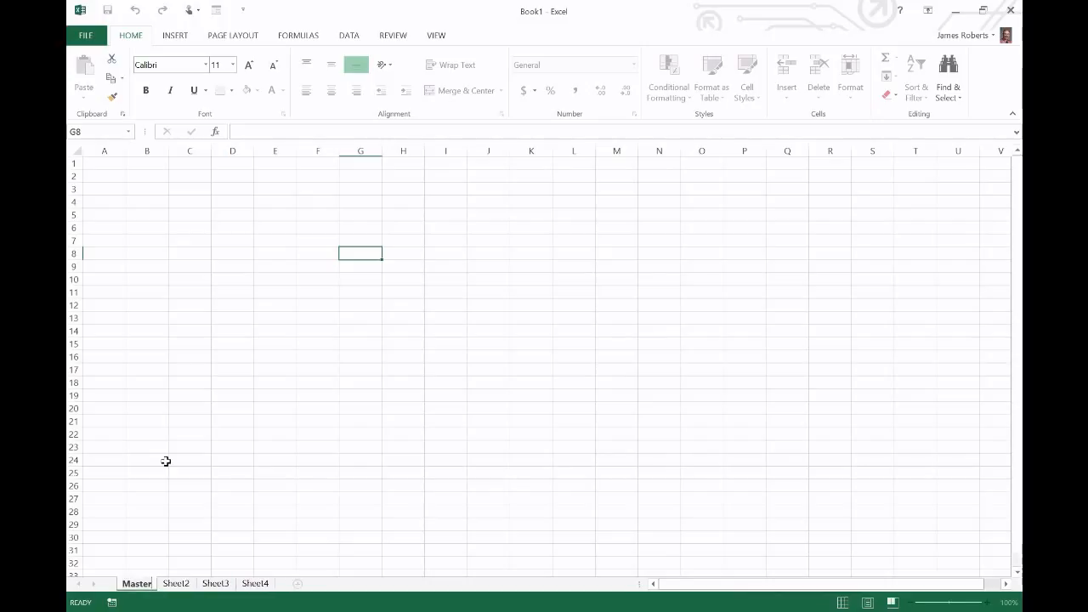
key(Return)
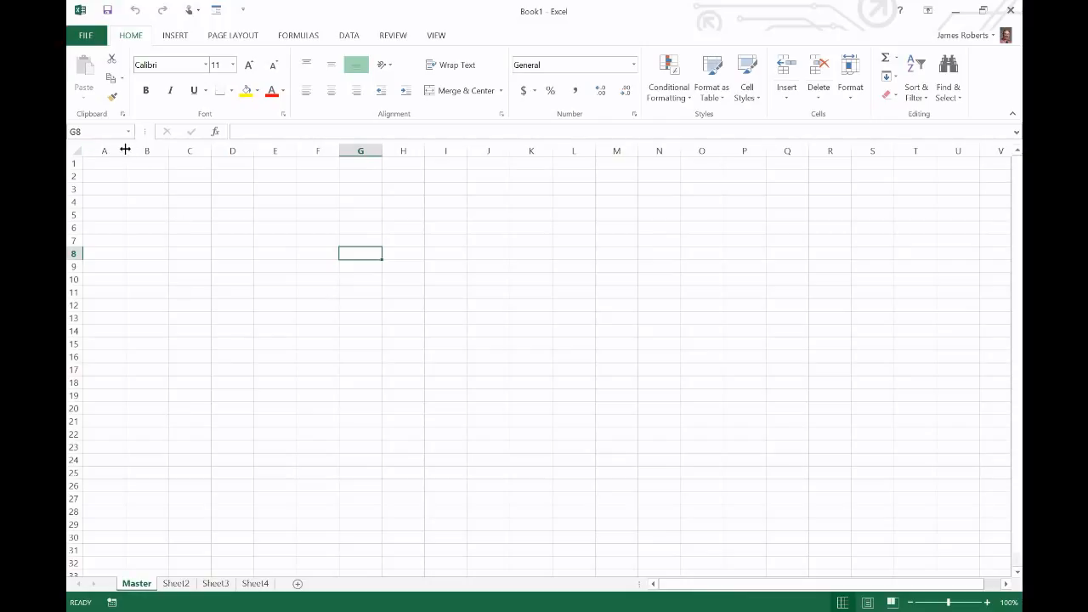
drag(125, 149, 193, 149)
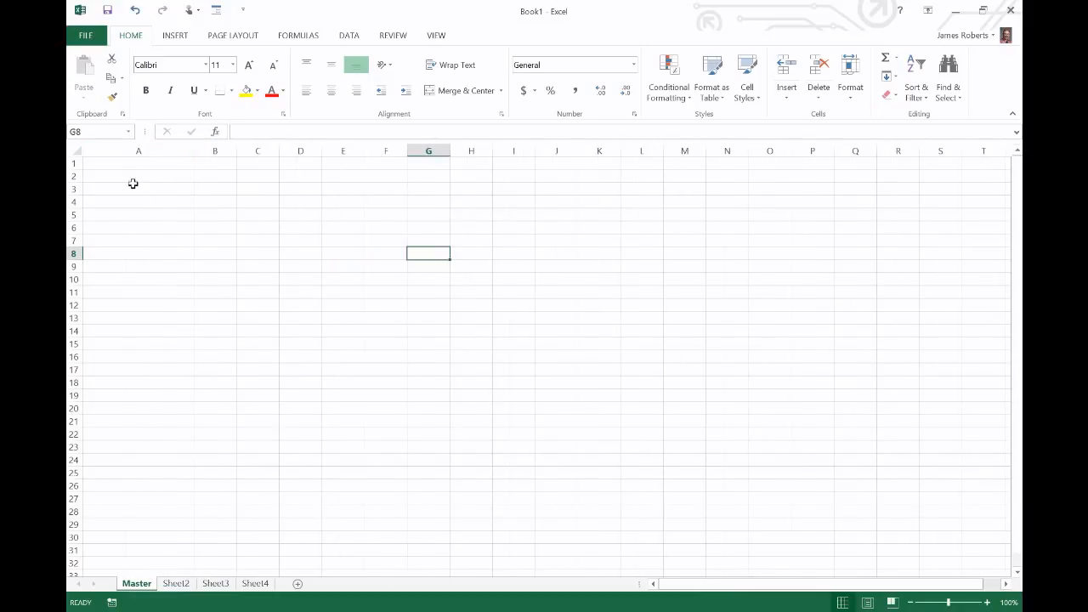
drag(74, 180, 75, 216)
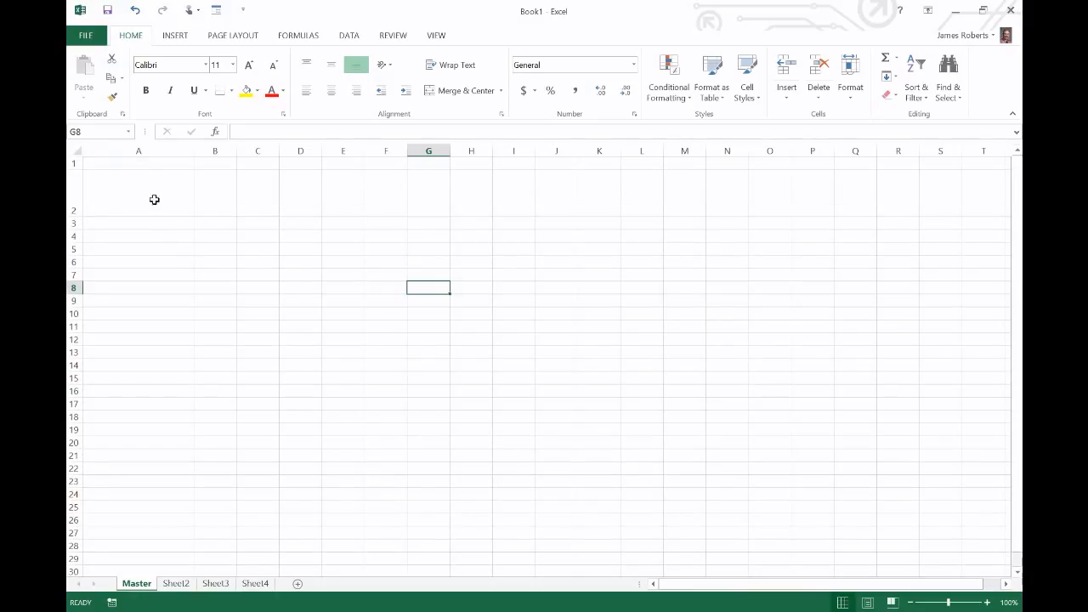
key(ctrl+z)
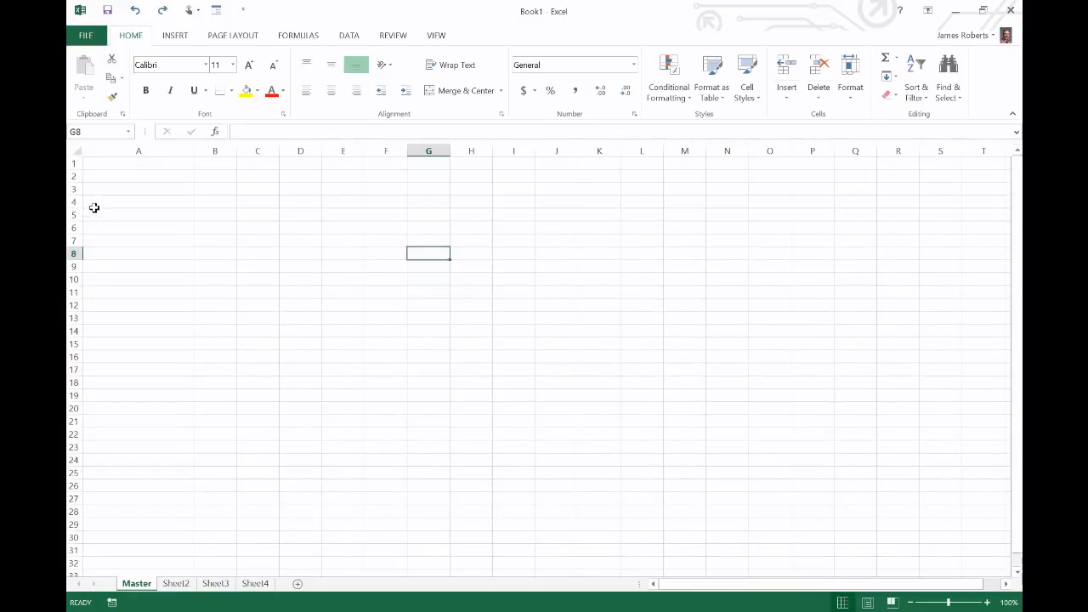
key(ctrl+z)
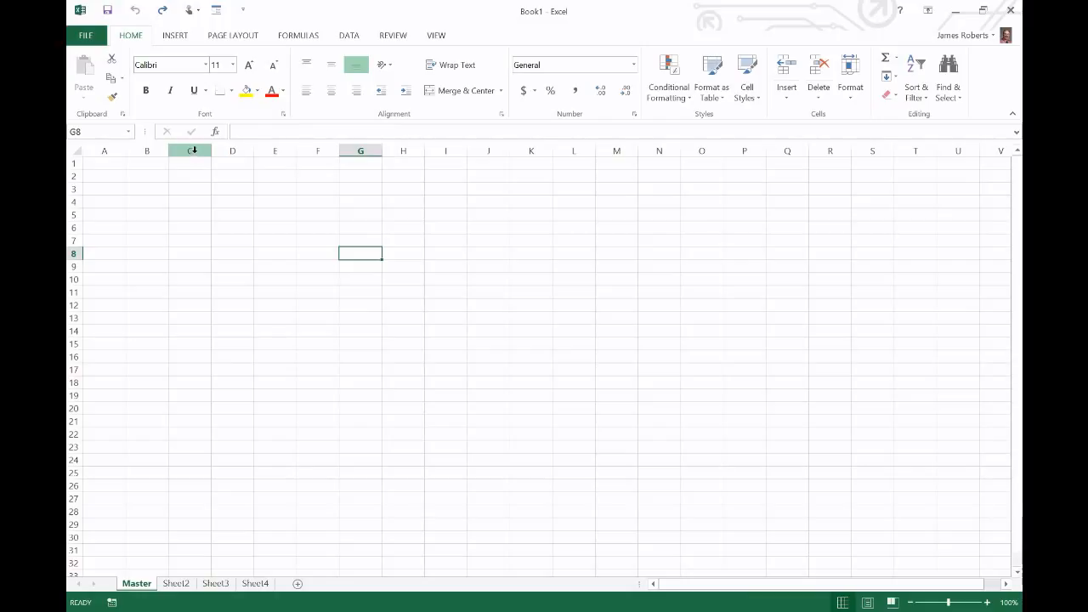
Fill column C with yellow and column D with green
click(194, 150)
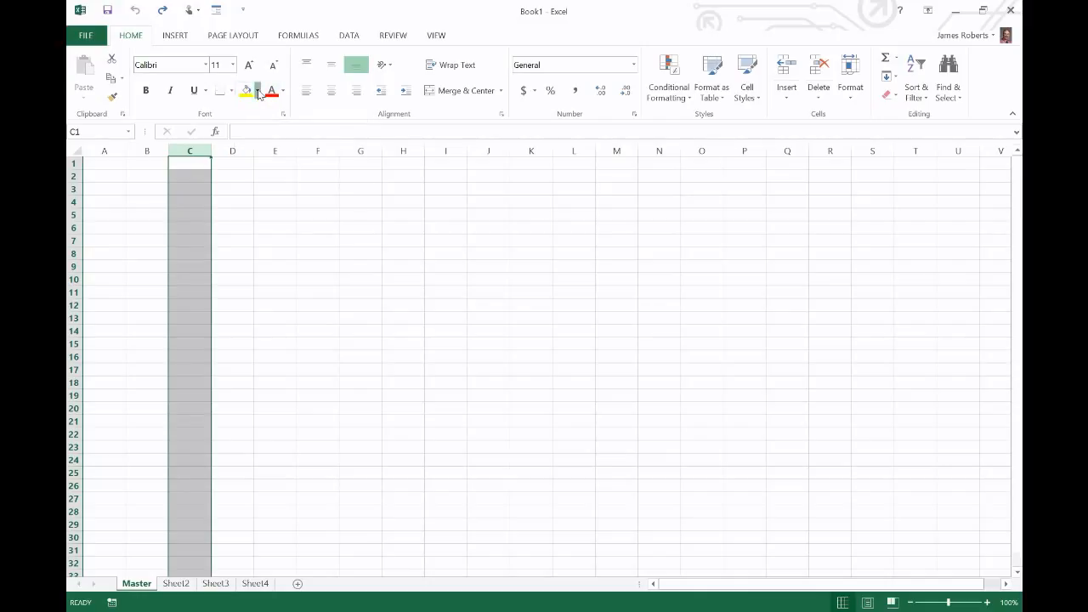
click(258, 91)
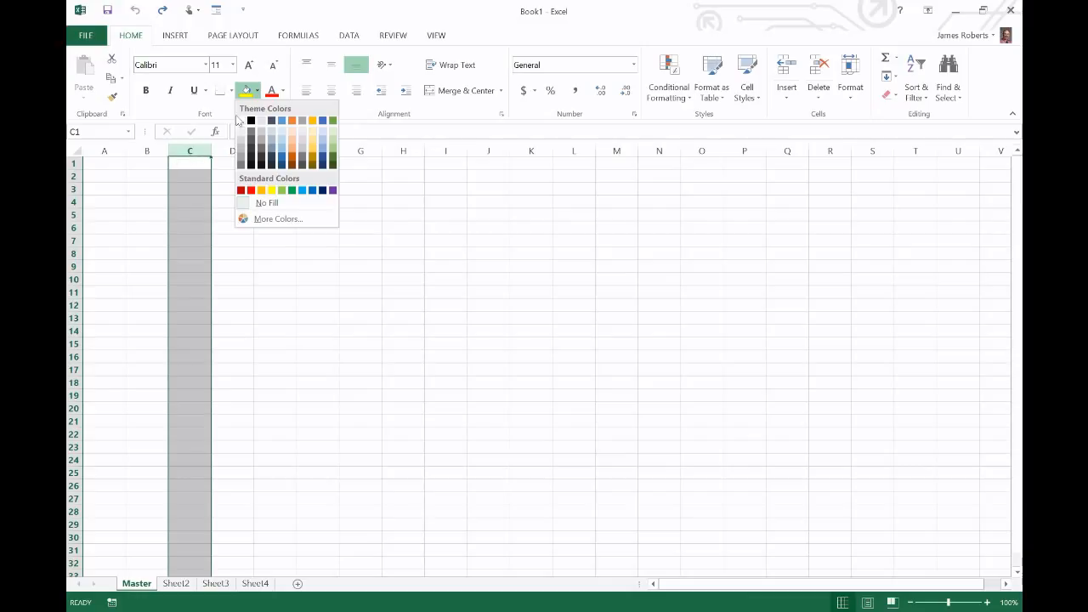
click(270, 191)
click(179, 150)
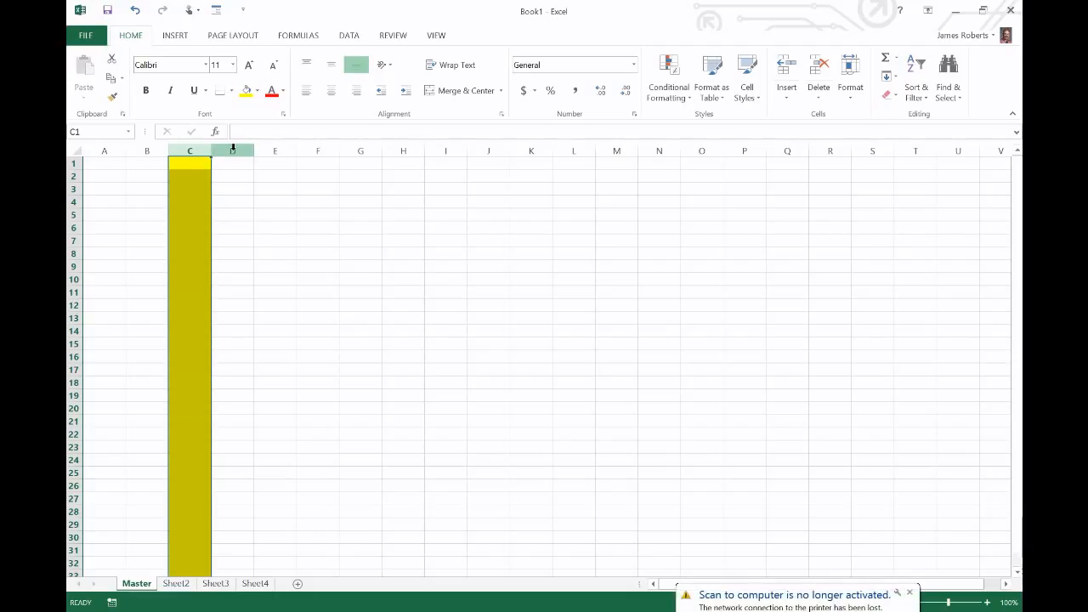
click(233, 150)
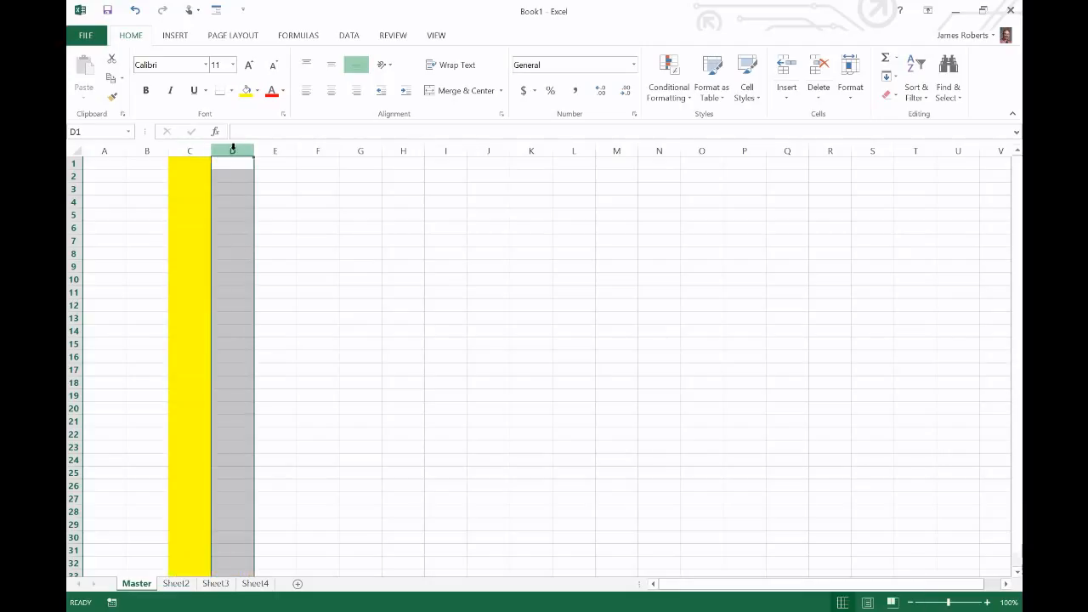
click(257, 90)
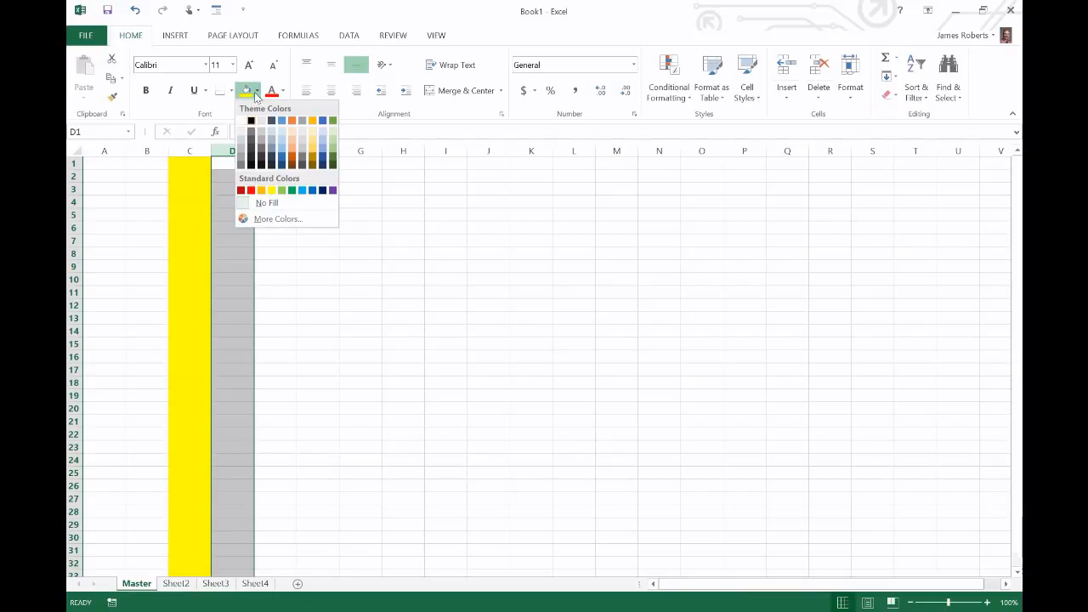
click(289, 190)
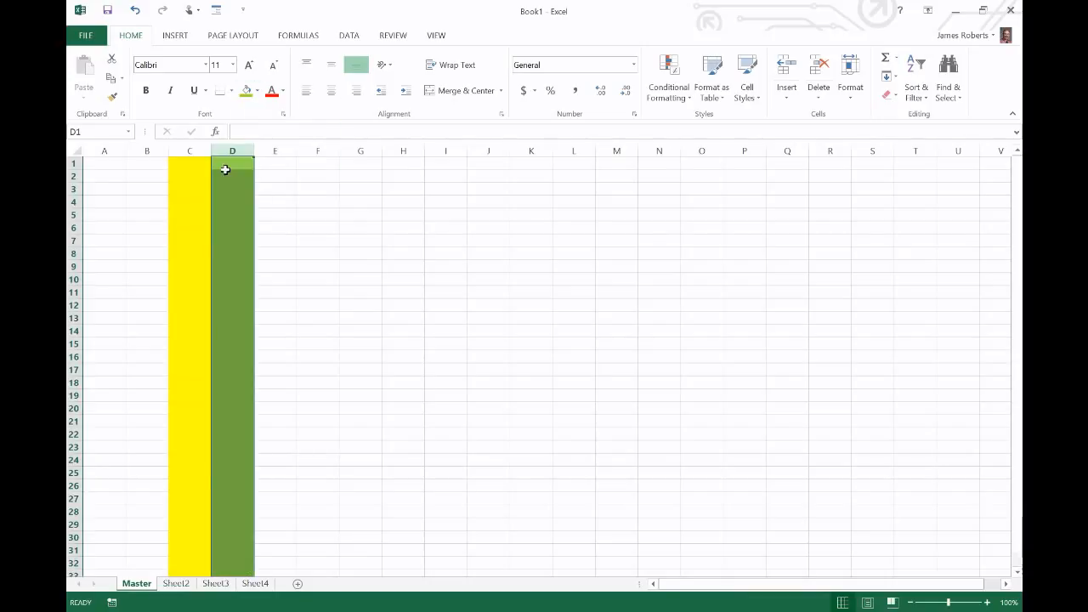
Fill row 2 with the same green and row 3 with orange
click(71, 176)
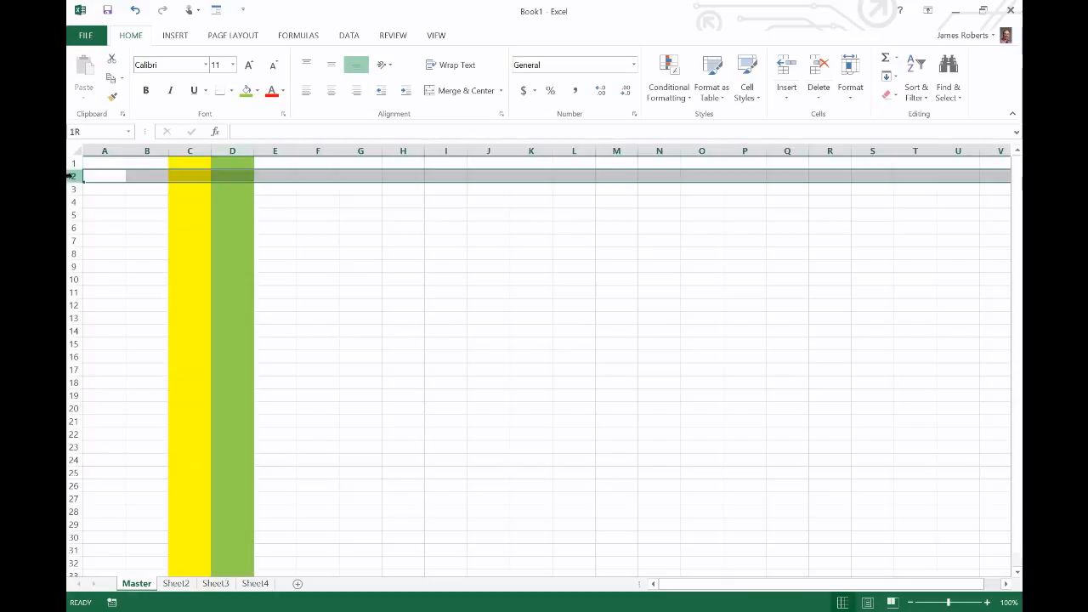
click(246, 92)
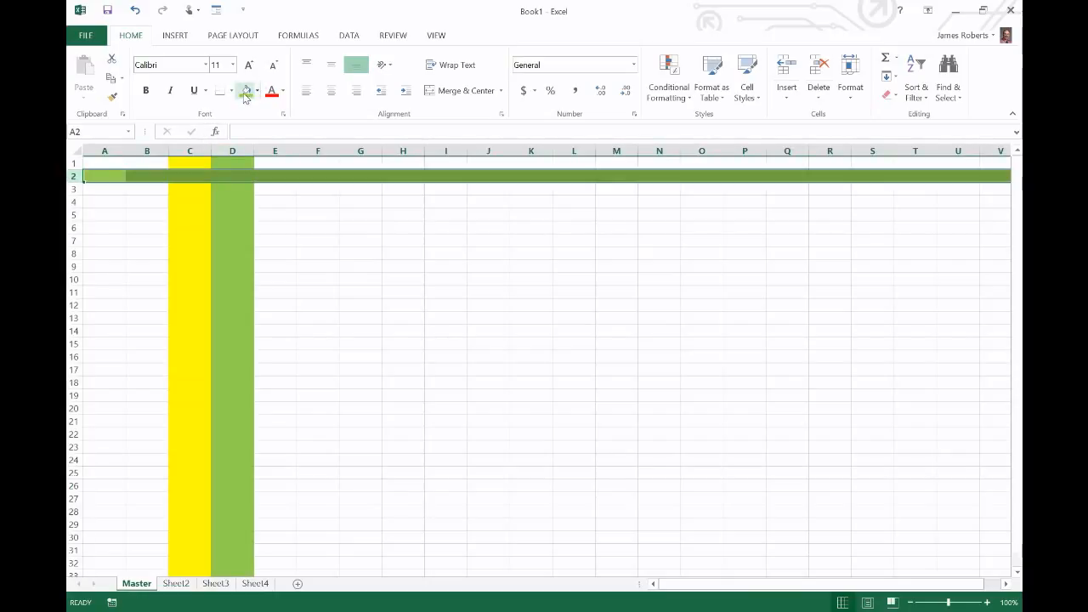
click(74, 189)
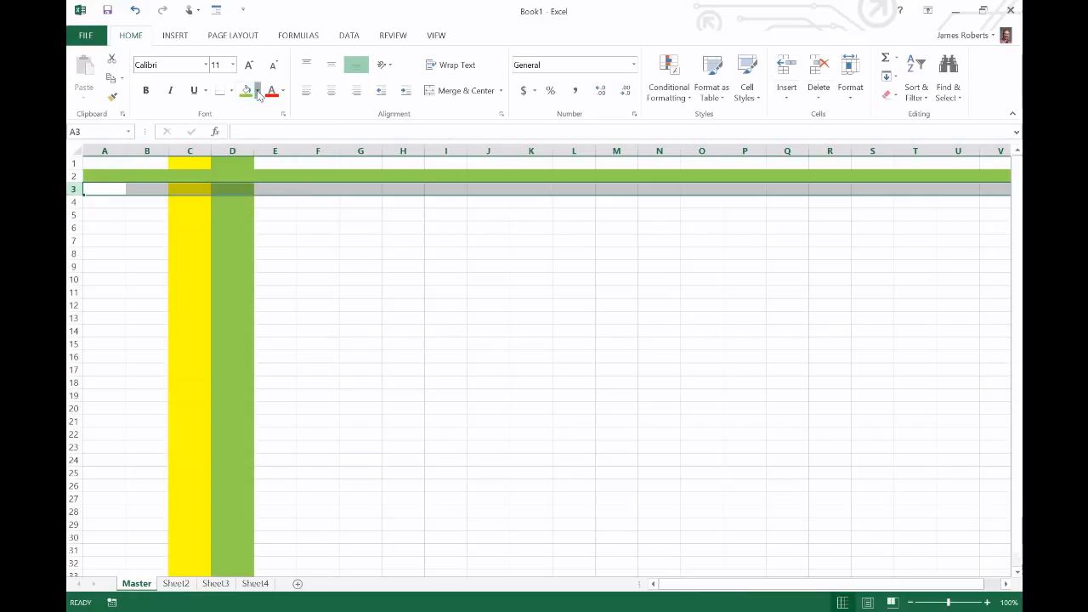
click(258, 92)
click(261, 190)
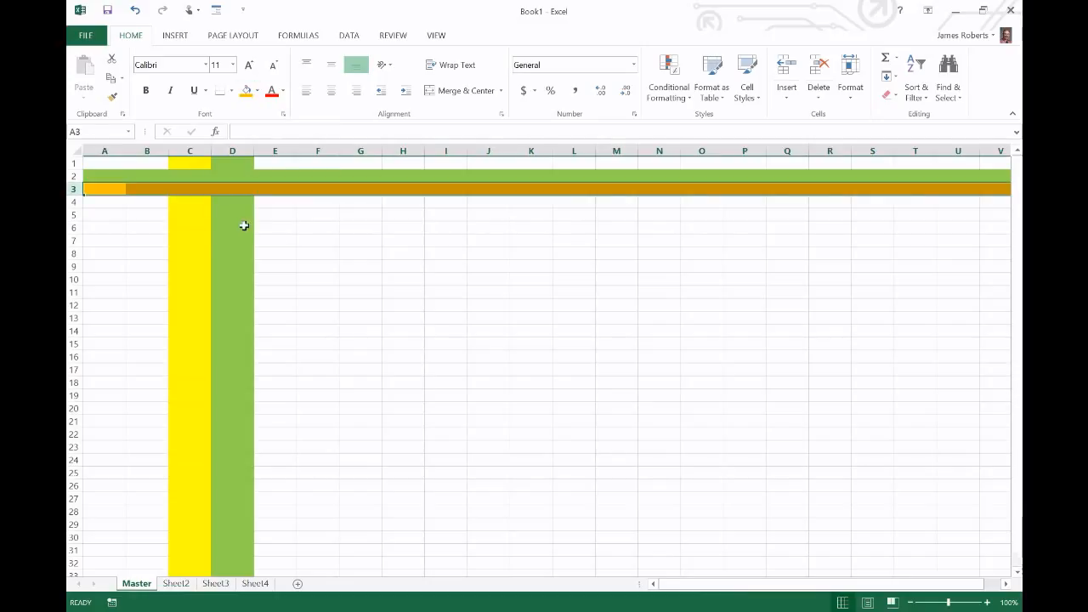
click(282, 252)
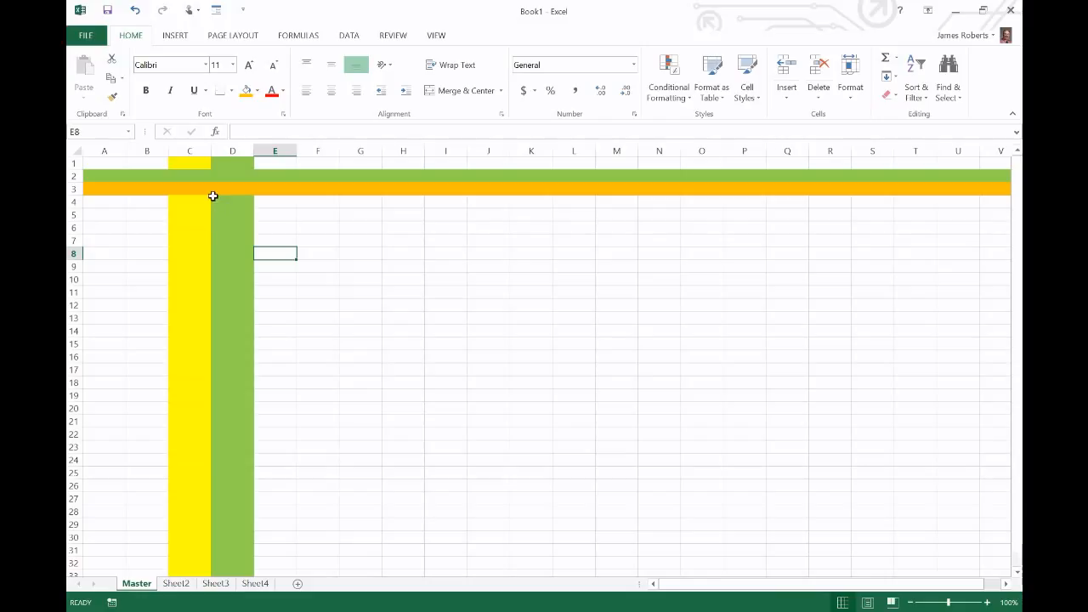
Undo the orange row 3 and green row 2 fills, then select cell A1
key(ctrl+z)
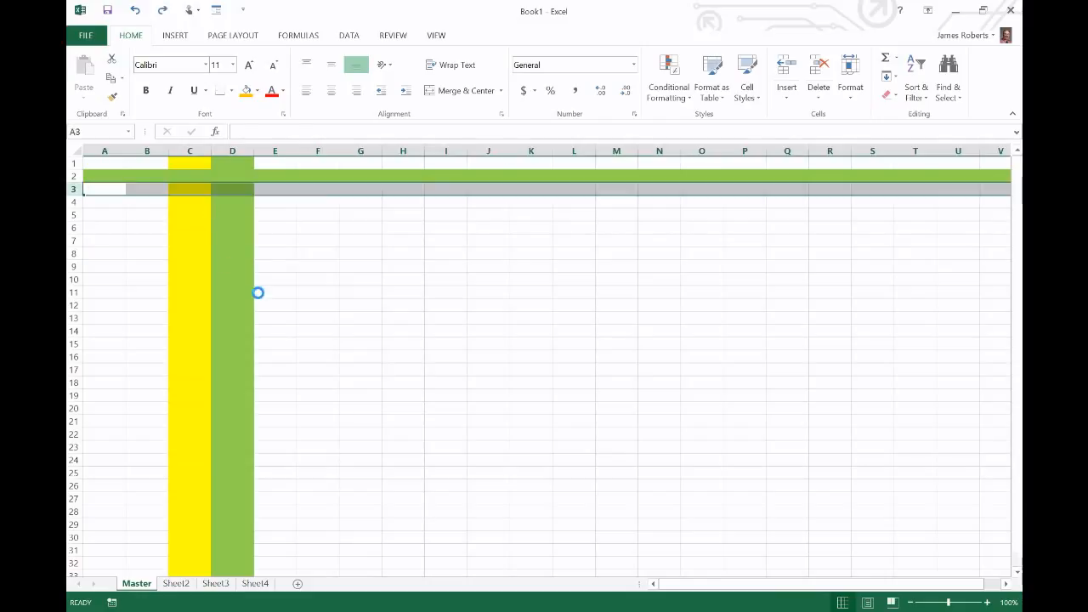
key(ctrl+z)
key(ctrl+z)
key(ctrl+z)
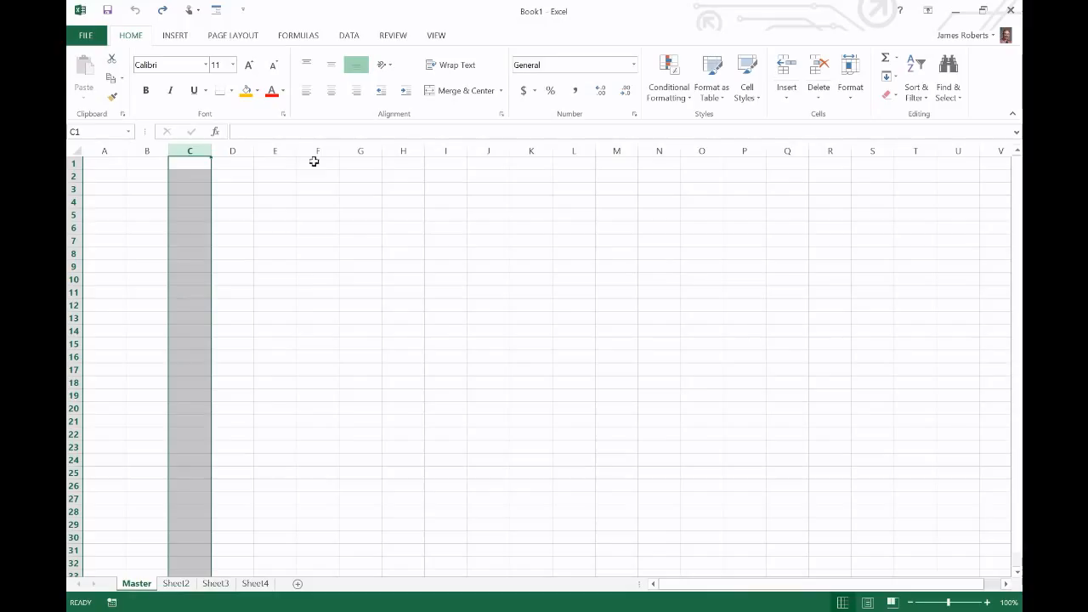
click(105, 161)
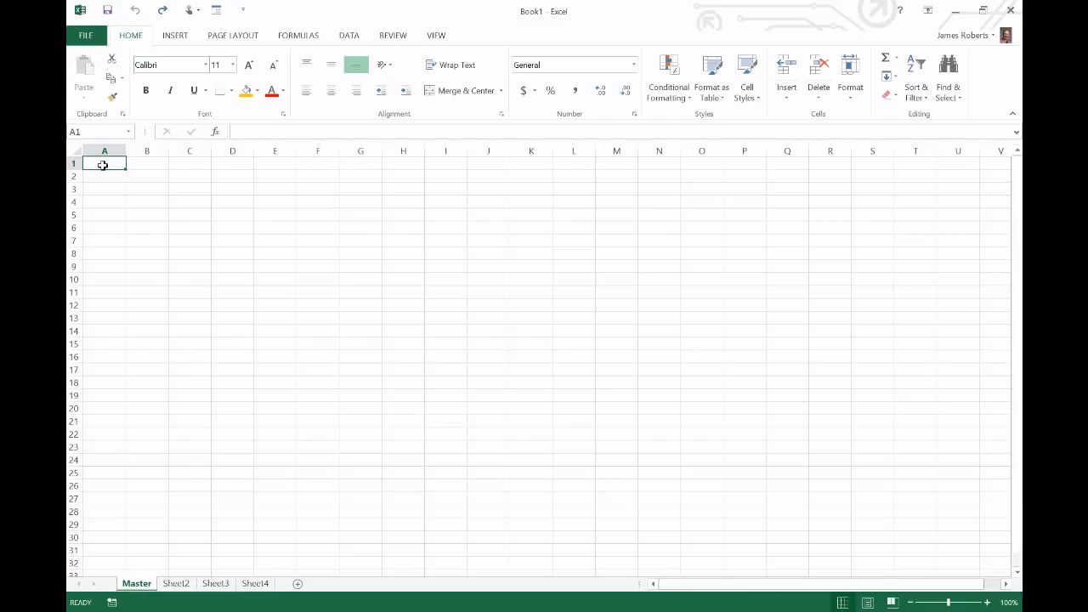
Enter the headings Last, First, Seat #, Gender and Grade in cells A1 through E1
text(Last)
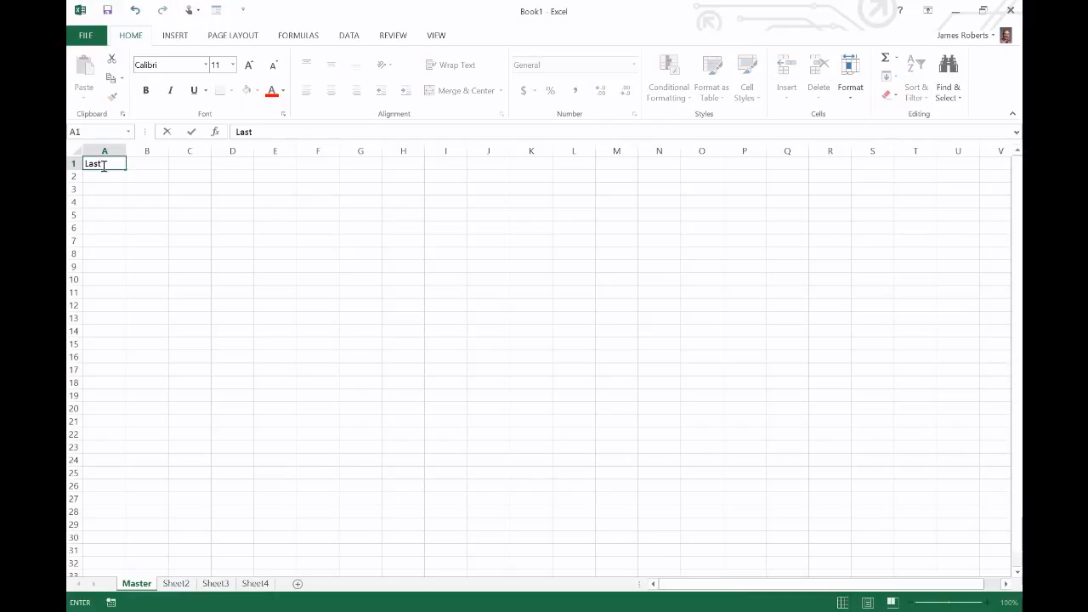
click(146, 159)
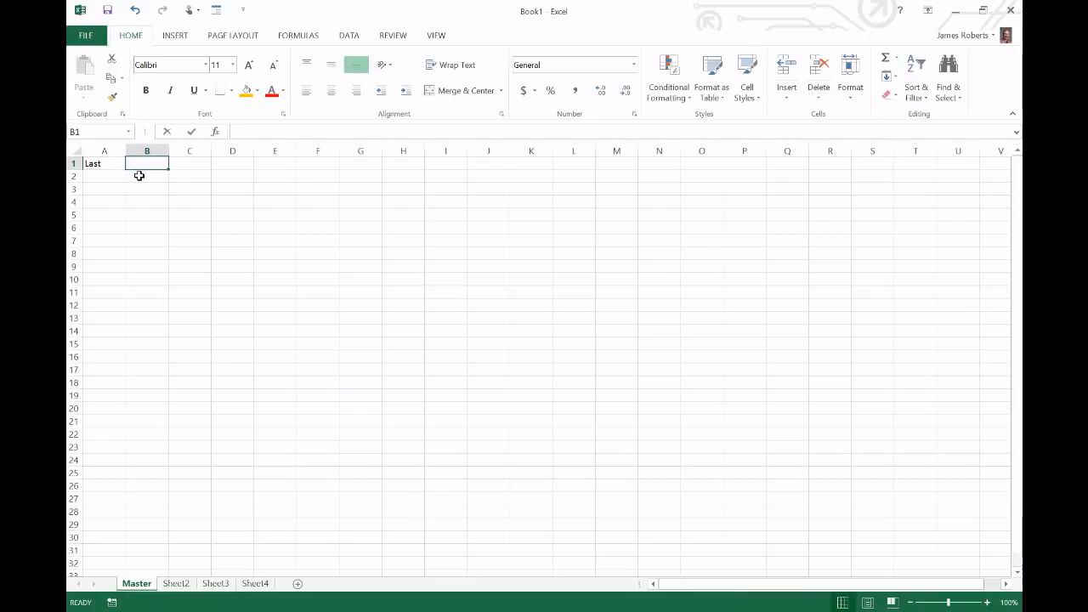
text(First)
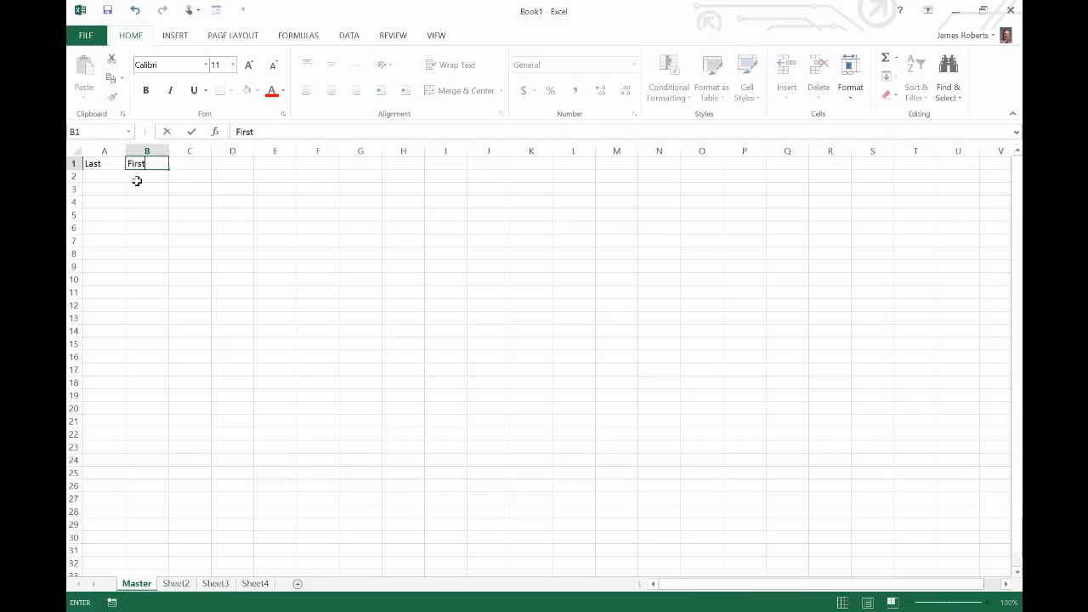
click(182, 165)
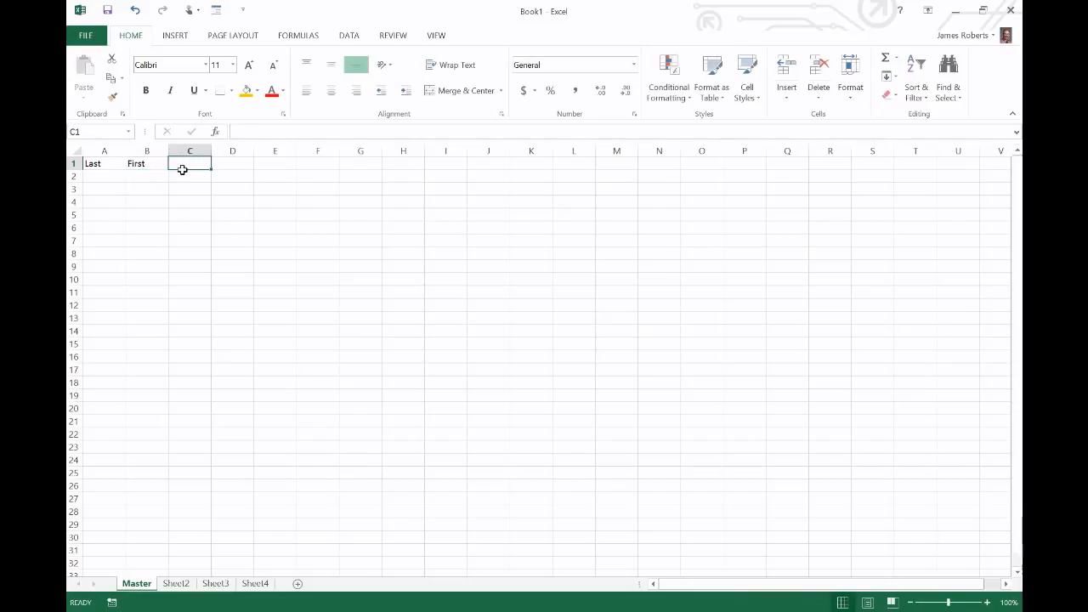
text(Sea)
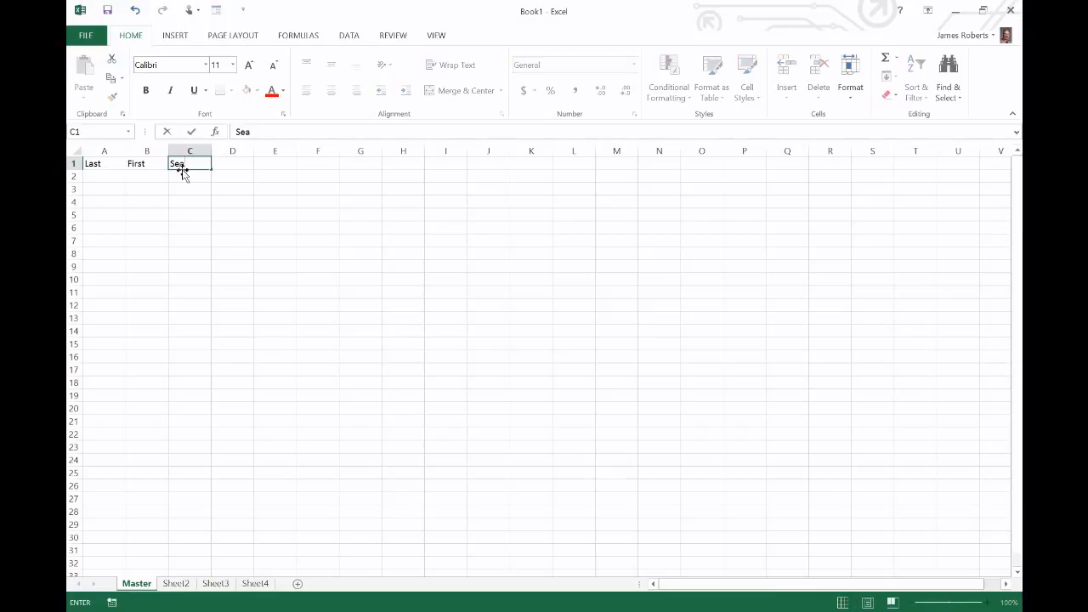
text(t #)
click(231, 164)
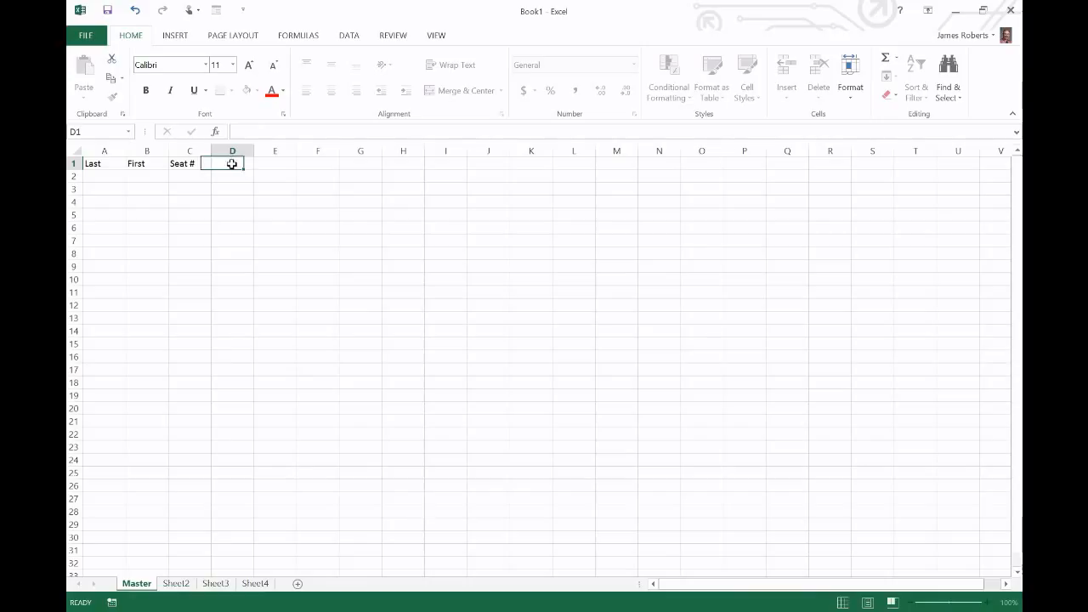
text(Gende)
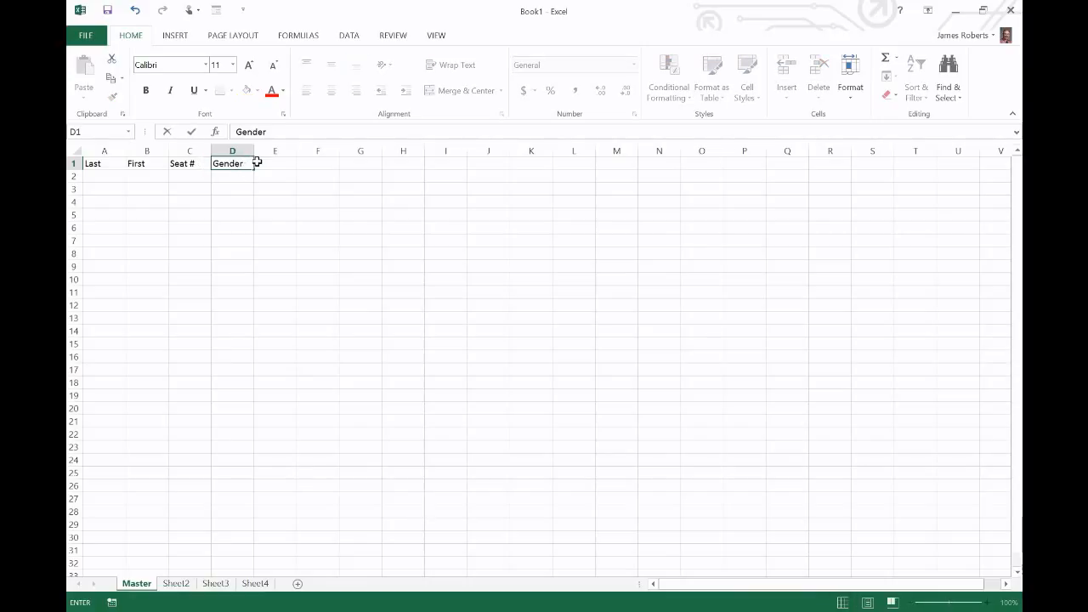
text(r)
click(271, 162)
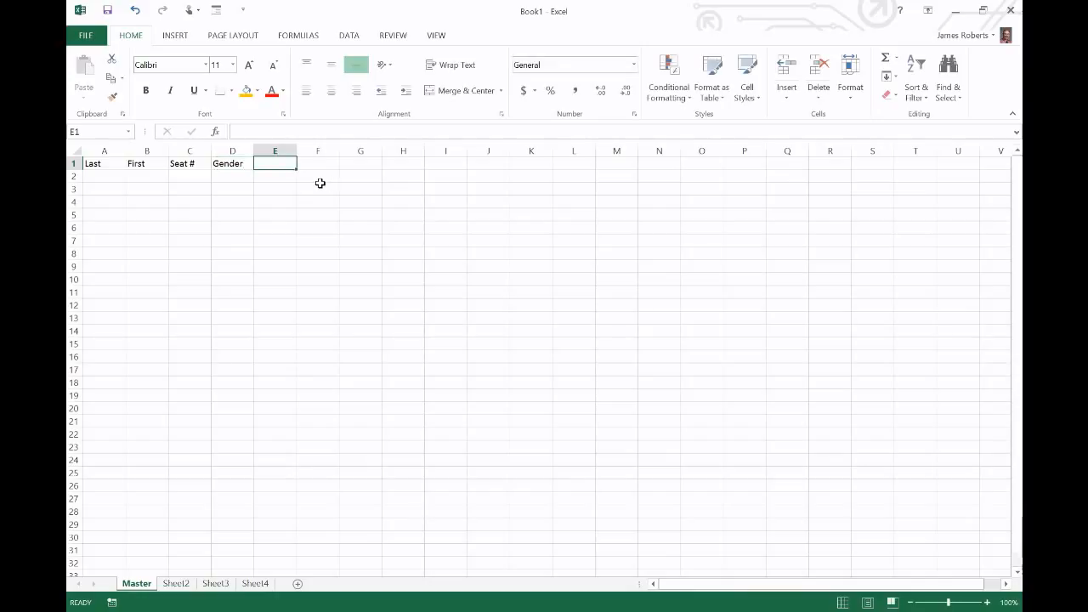
text(Gra)
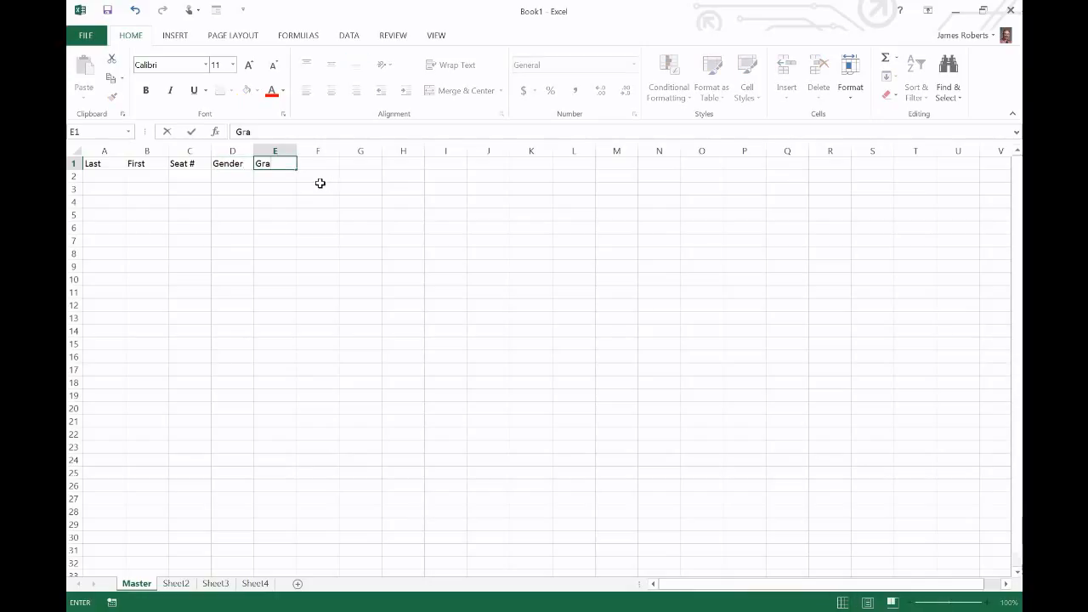
text(de)
key(Return)
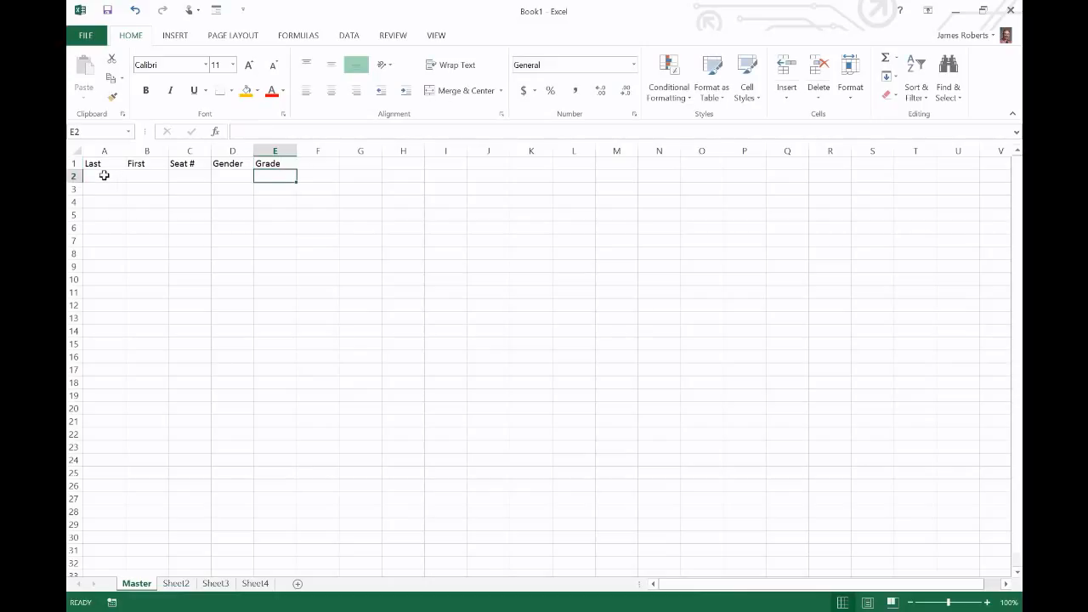
Fill row 2 with the first student's last and first name, seat 6, gender M, grade 4
click(102, 177)
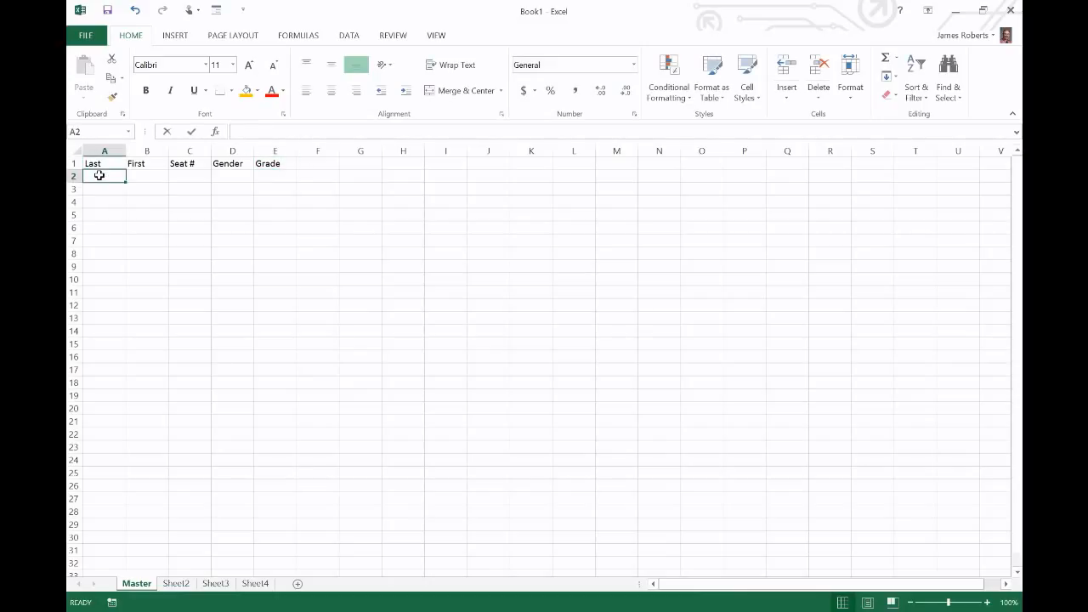
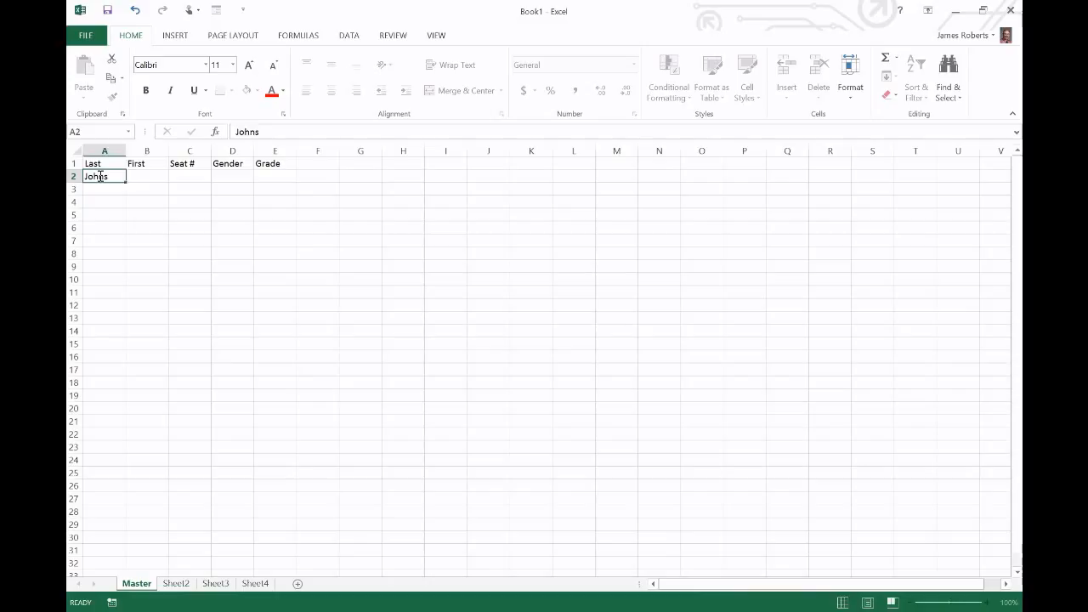
key(Tab)
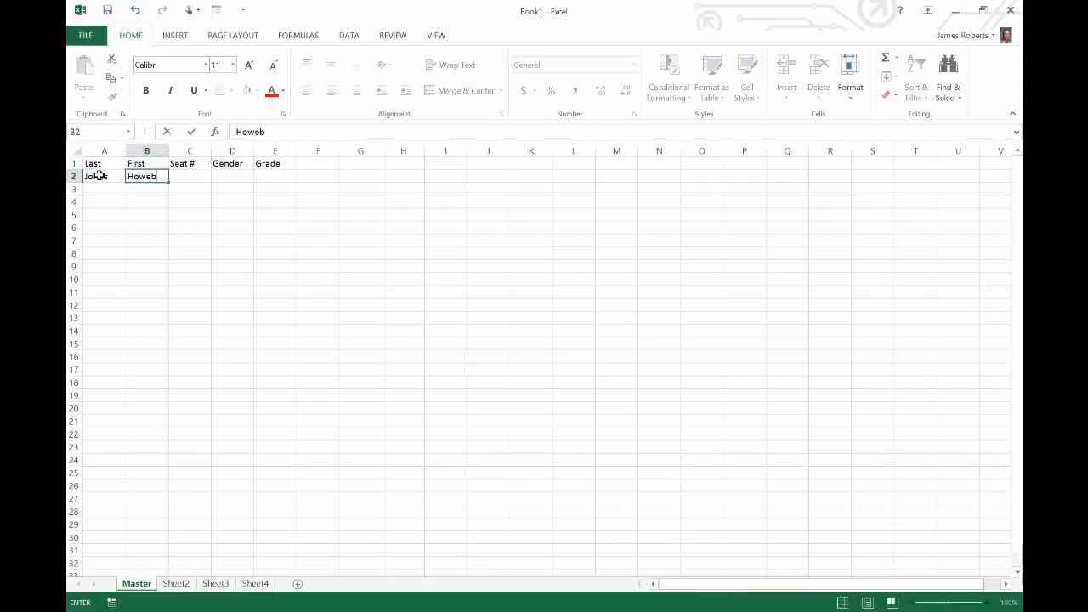
click(196, 176)
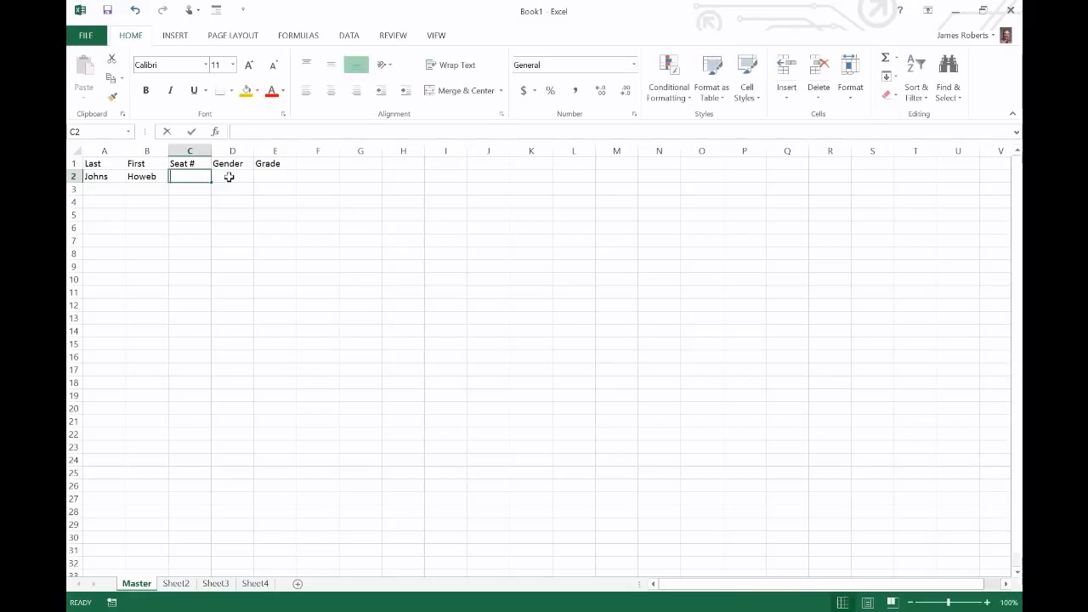
text(6)
key(ctrl+Return)
click(231, 176)
text(M)
click(279, 180)
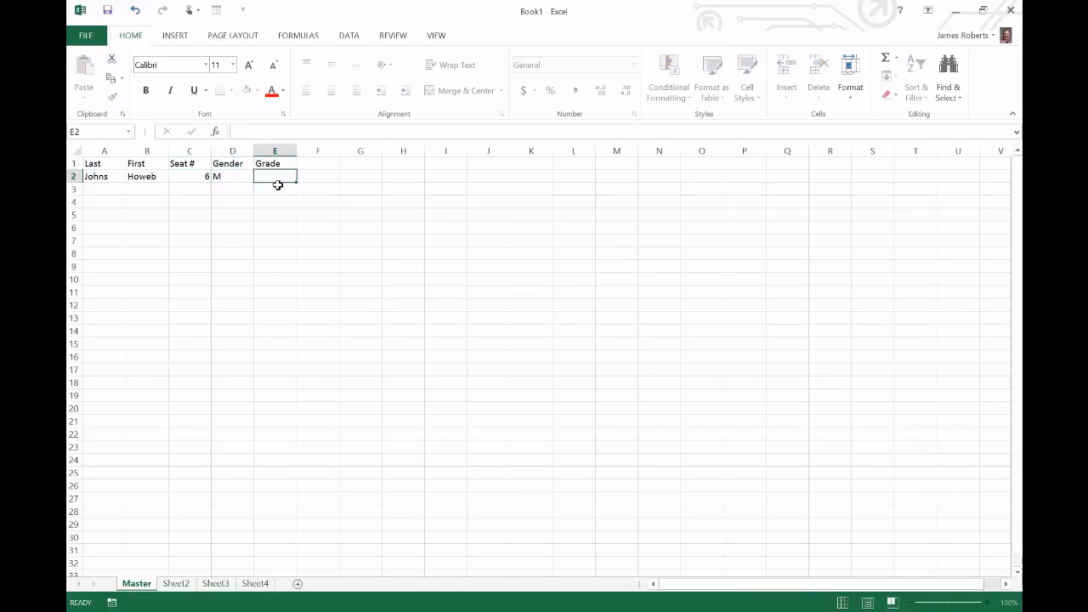
text(4)
click(97, 194)
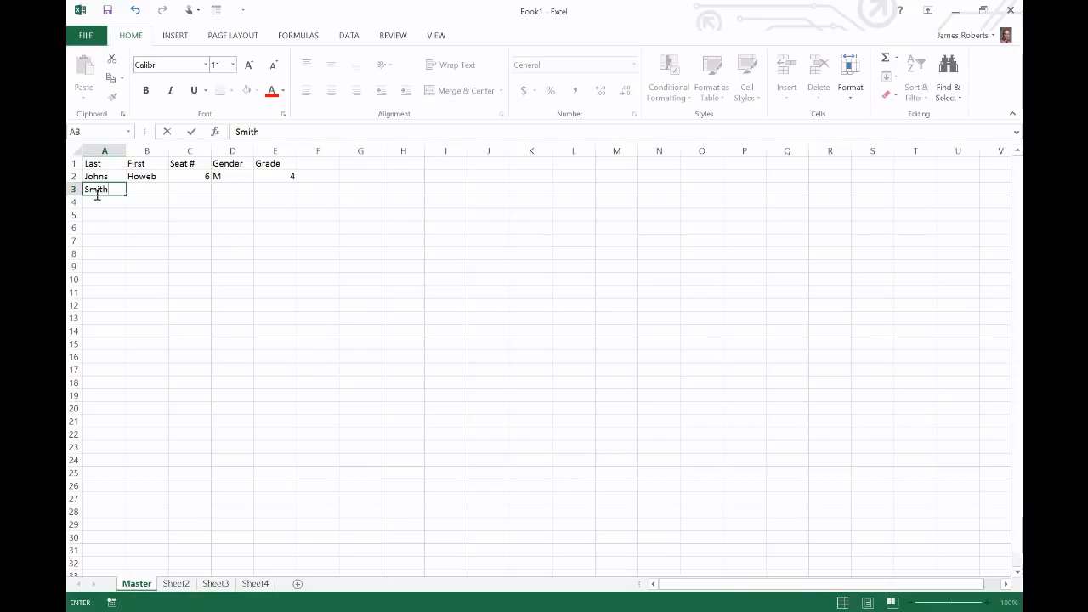
Fill row 3 with the second student's last and first name, seat 3, gender F, grade 6
click(152, 189)
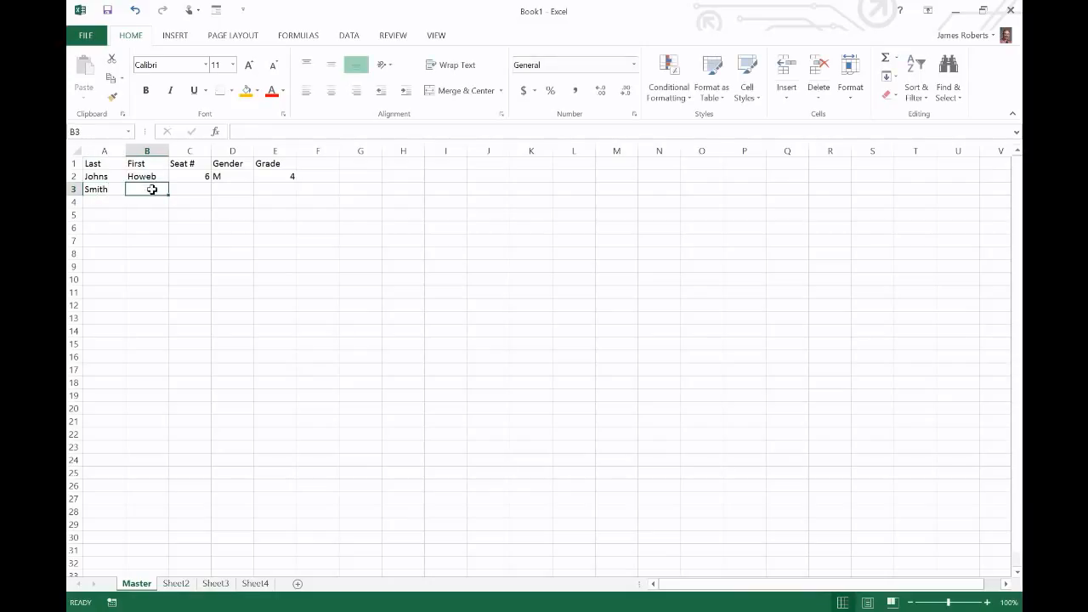
text(STusan)
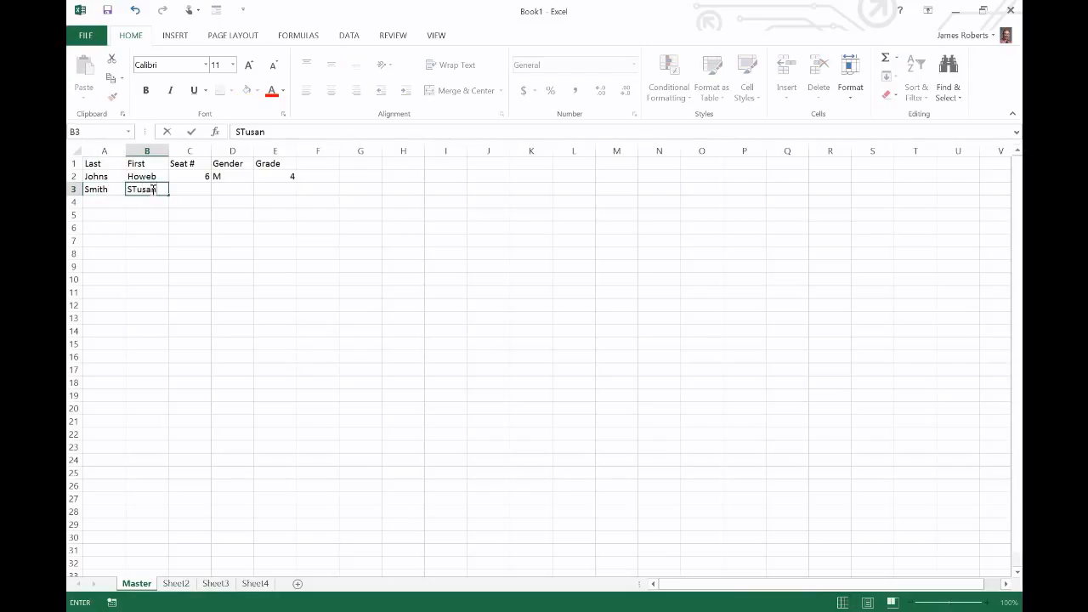
key(BackSpace)
key(BackSpace)
key(BackSpace)
click(192, 191)
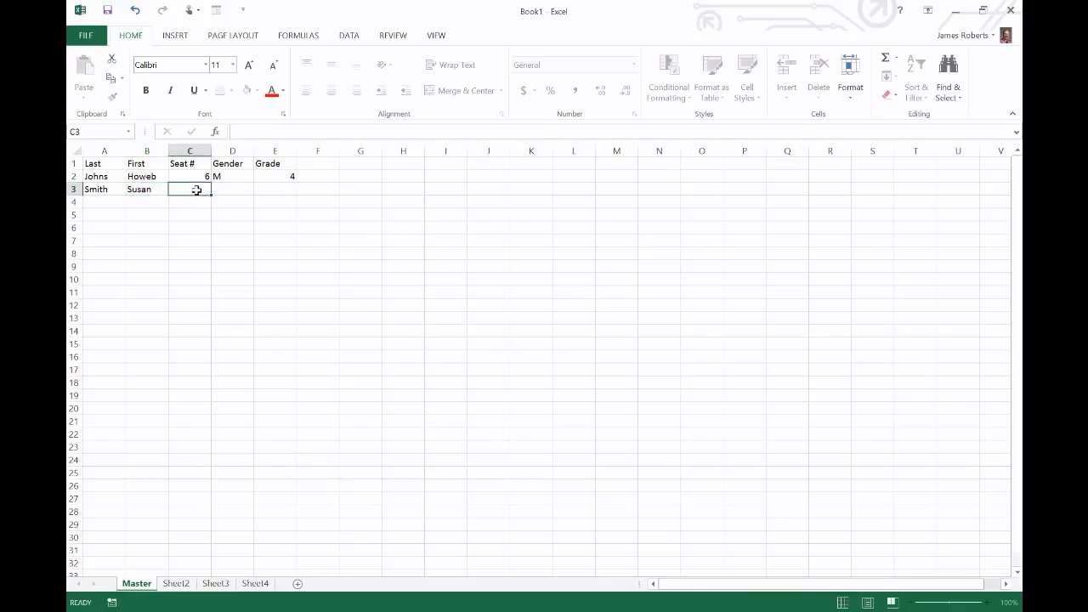
text(3)
click(245, 189)
text(F)
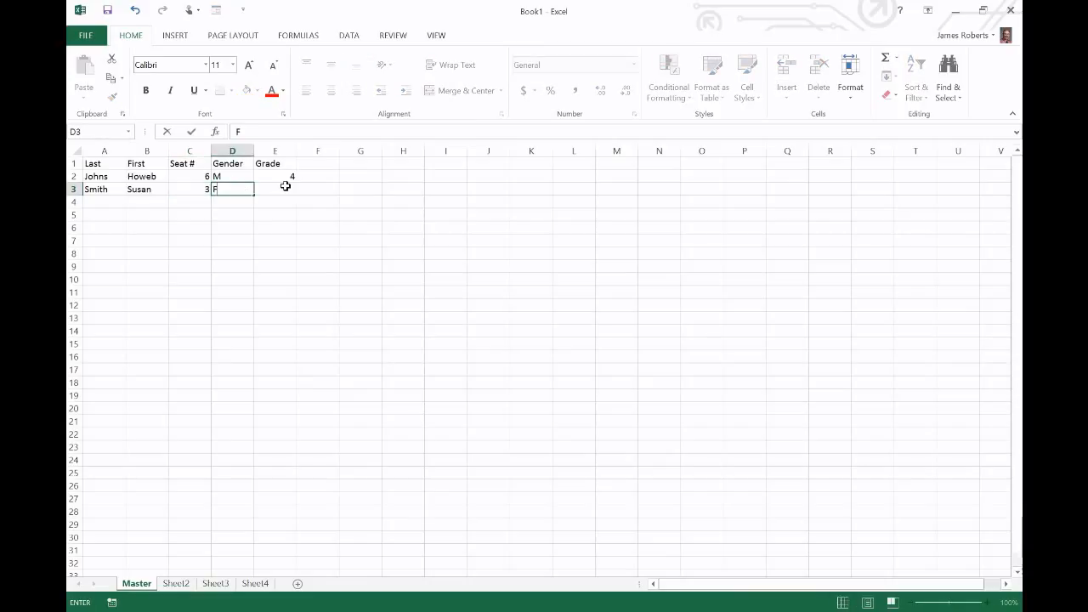
click(286, 186)
text(6)
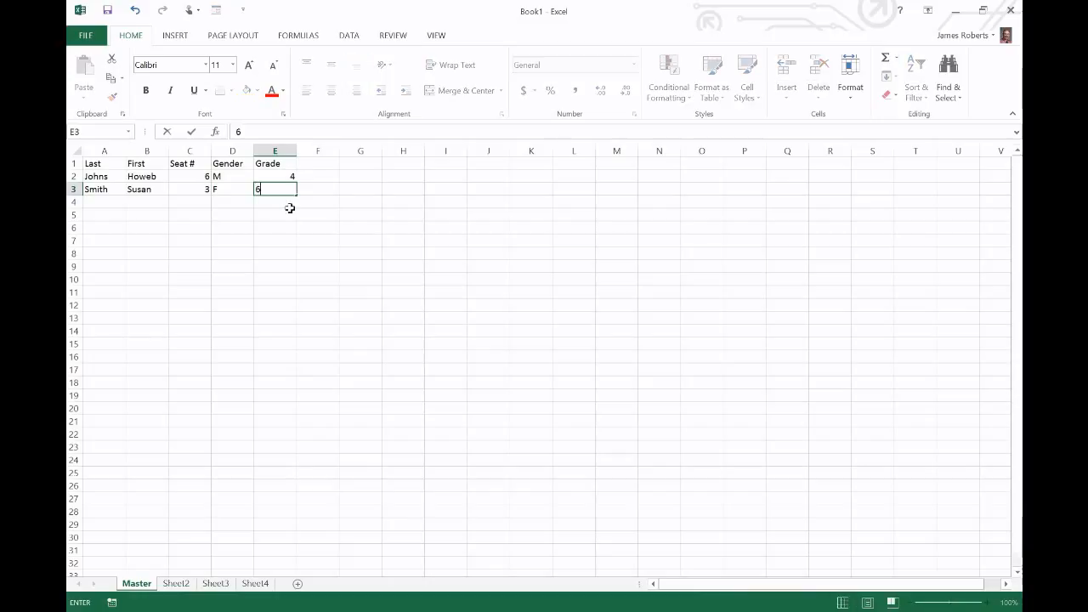
click(290, 207)
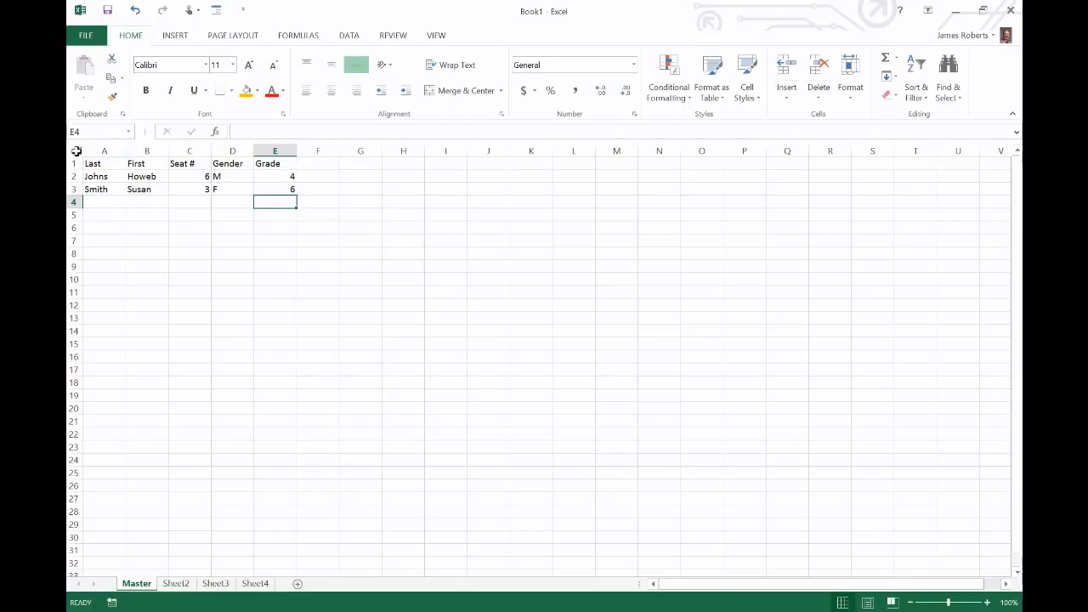
Center-align the whole sheet, briefly trying right and left alignment before settling on center
click(76, 151)
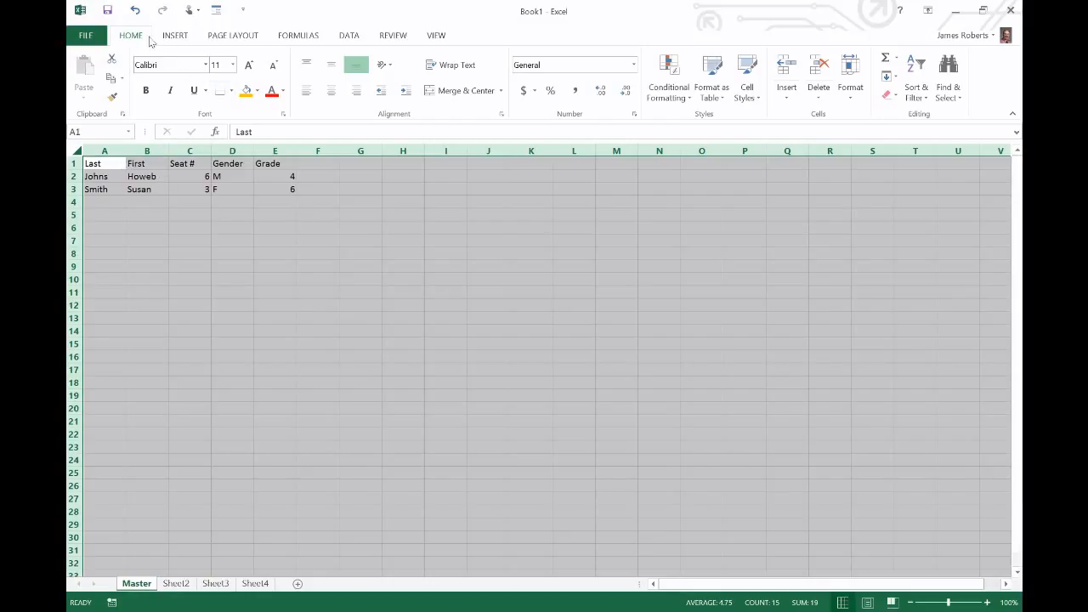
click(332, 95)
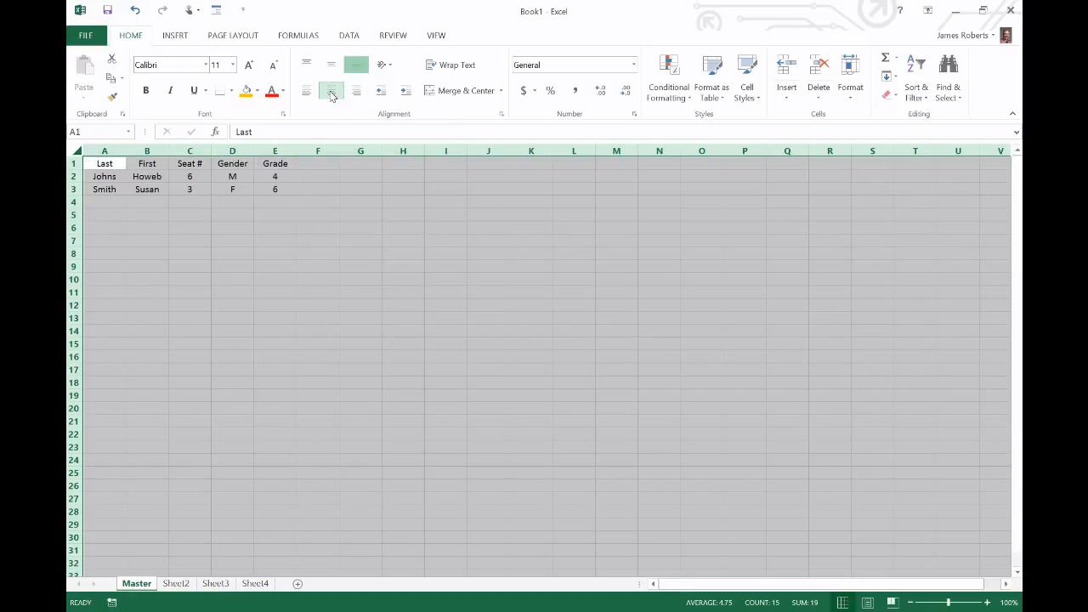
click(231, 203)
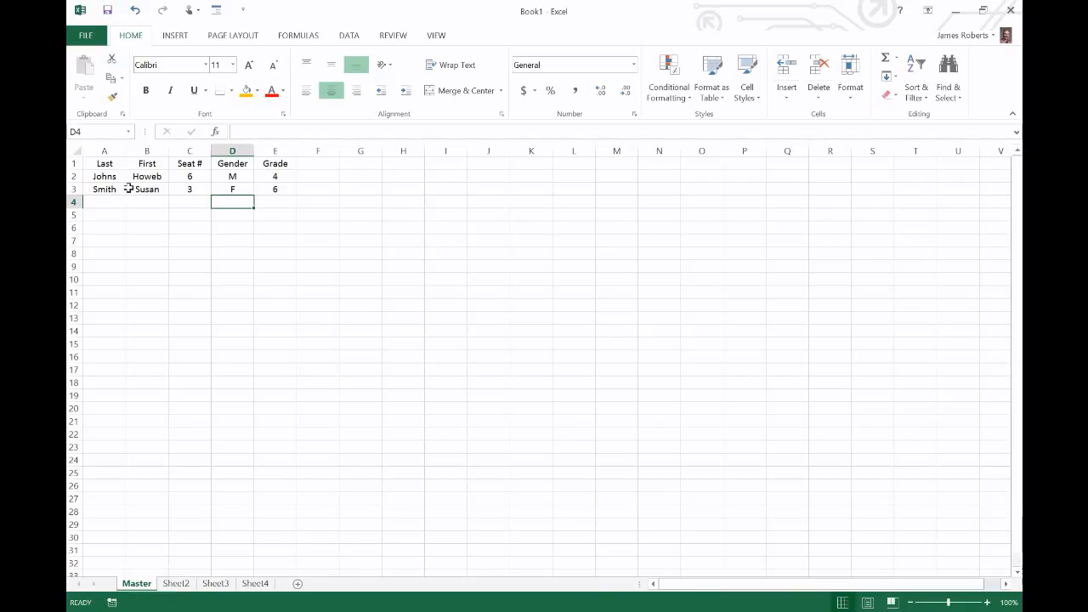
click(76, 151)
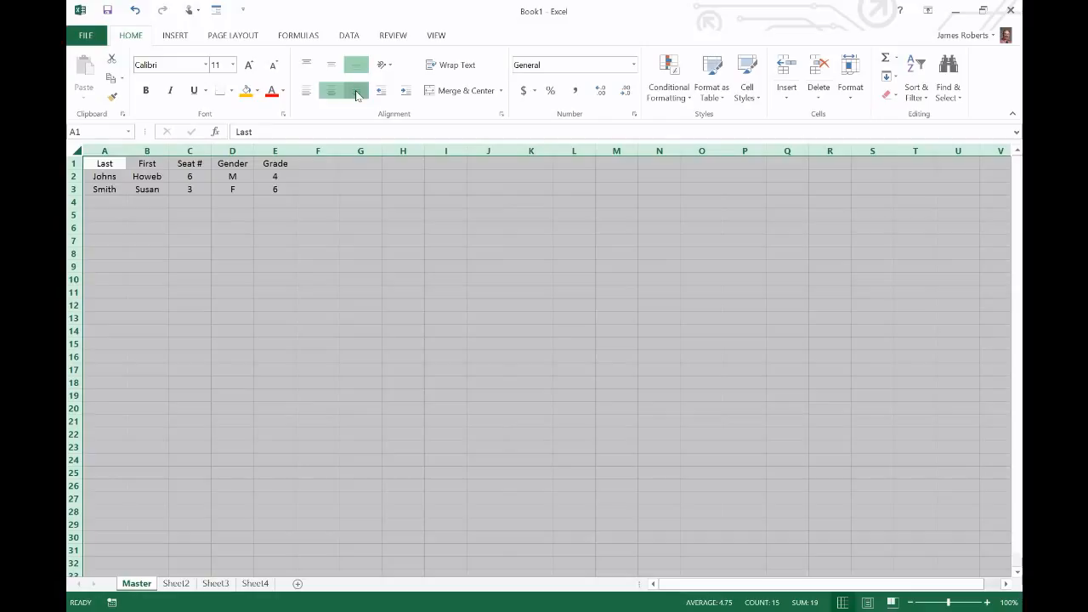
click(356, 90)
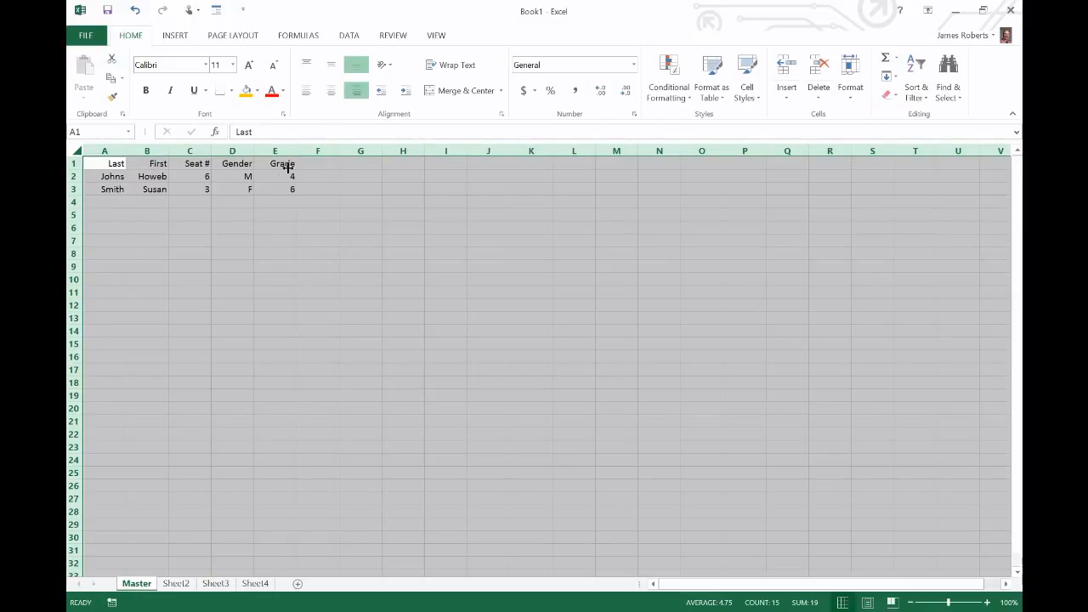
click(308, 91)
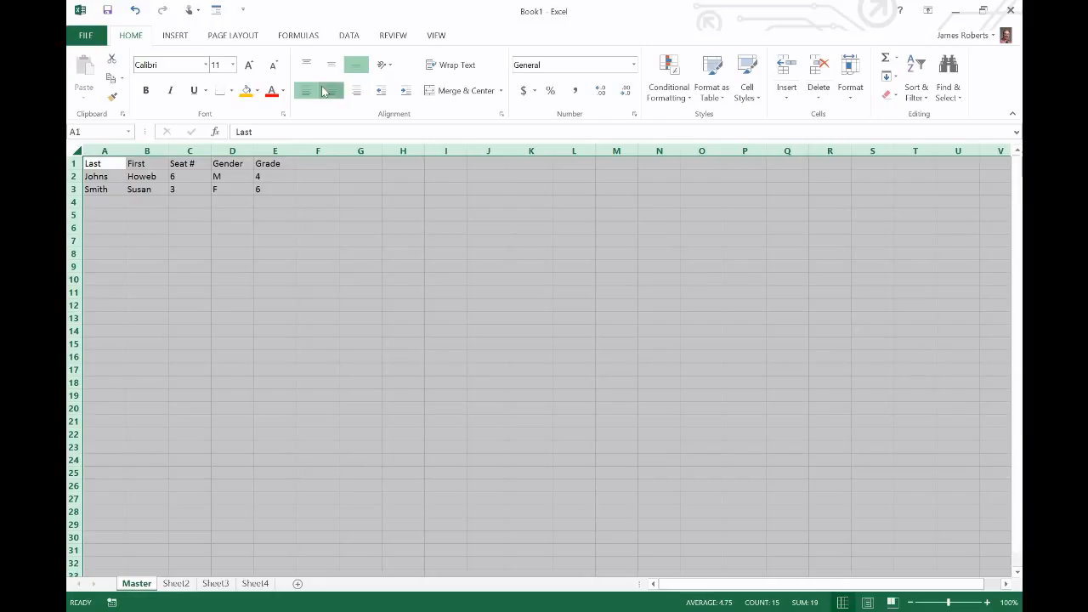
click(328, 91)
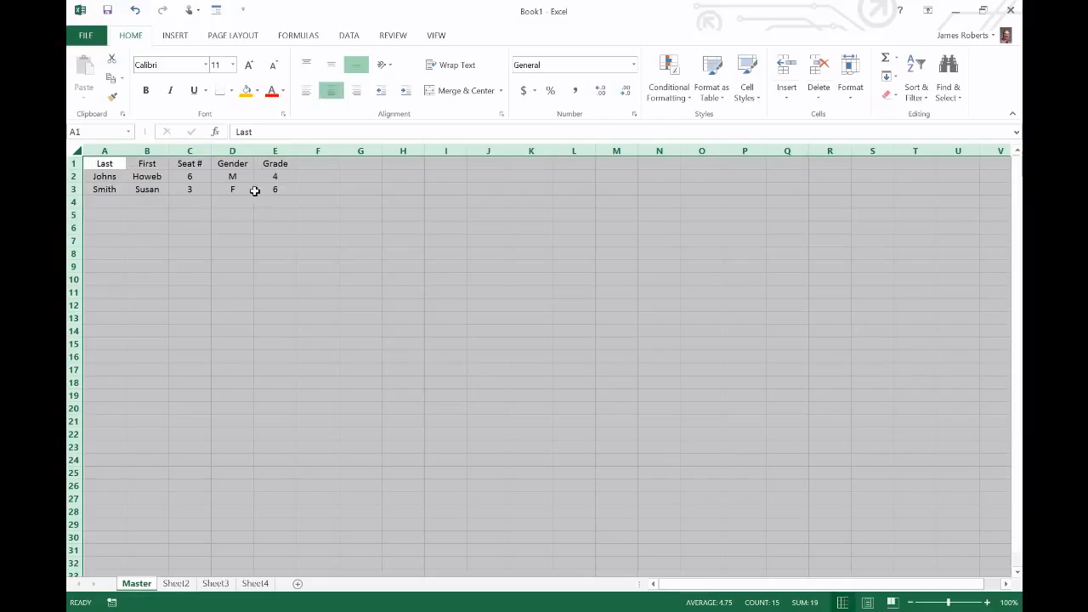
click(374, 203)
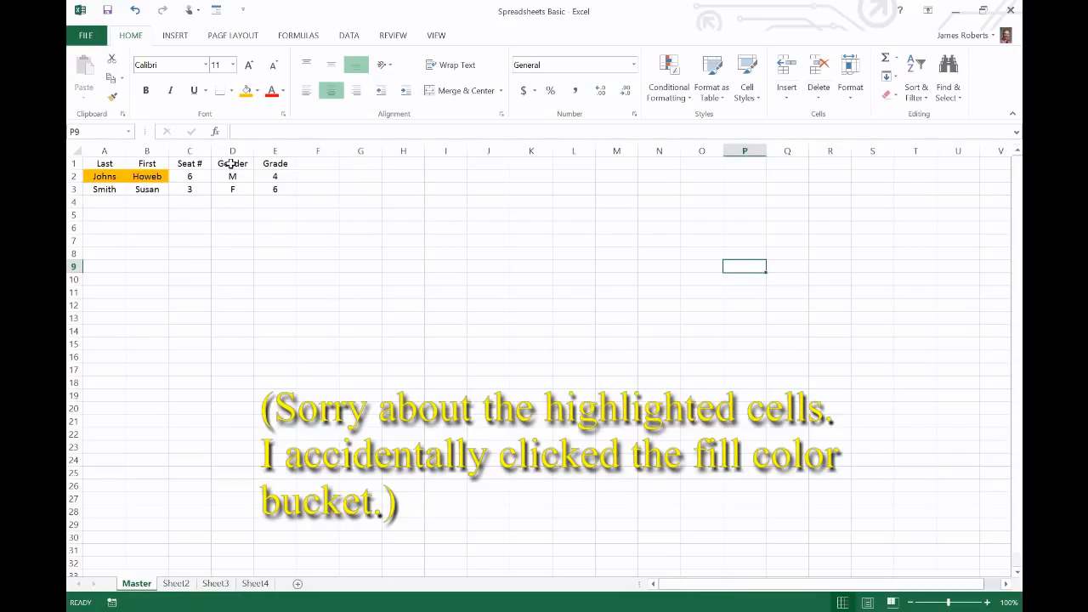
Make the row 1 headings bold
click(73, 163)
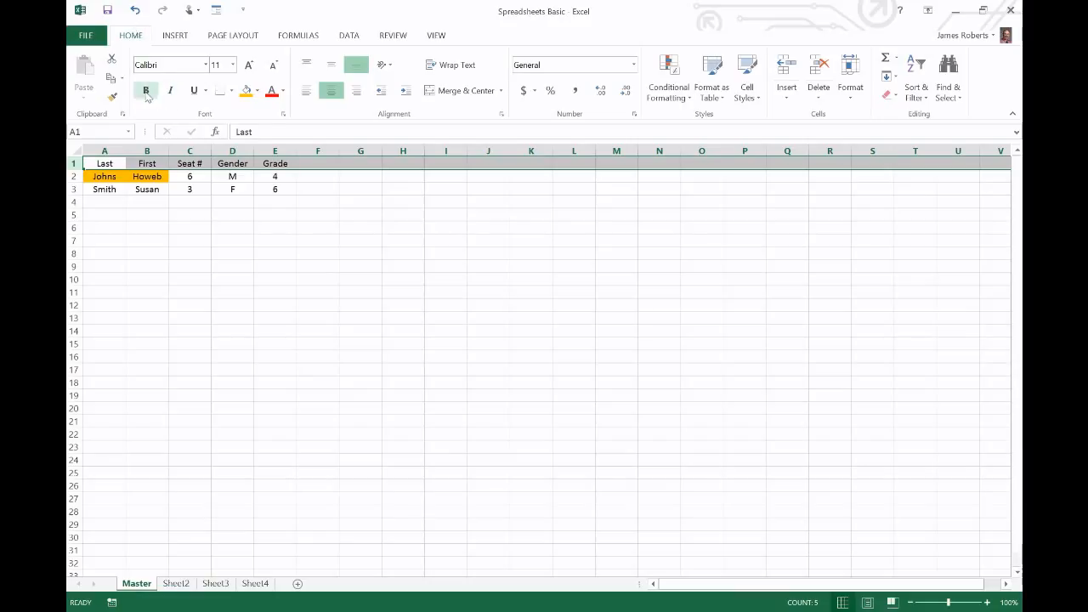
click(146, 91)
click(181, 202)
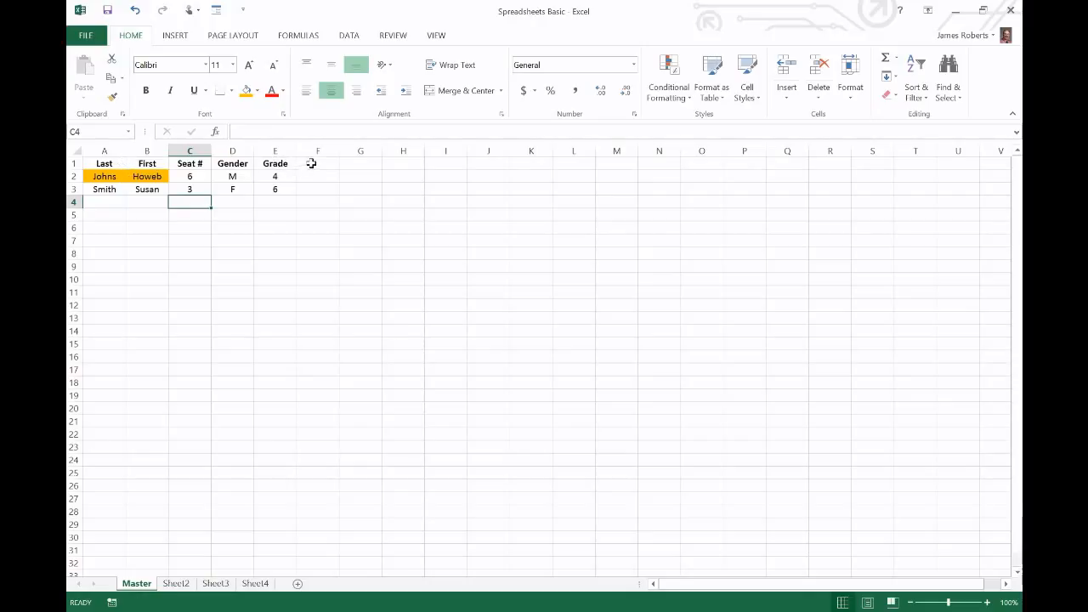
Add the heading 'Teacher' in cell F1
click(311, 163)
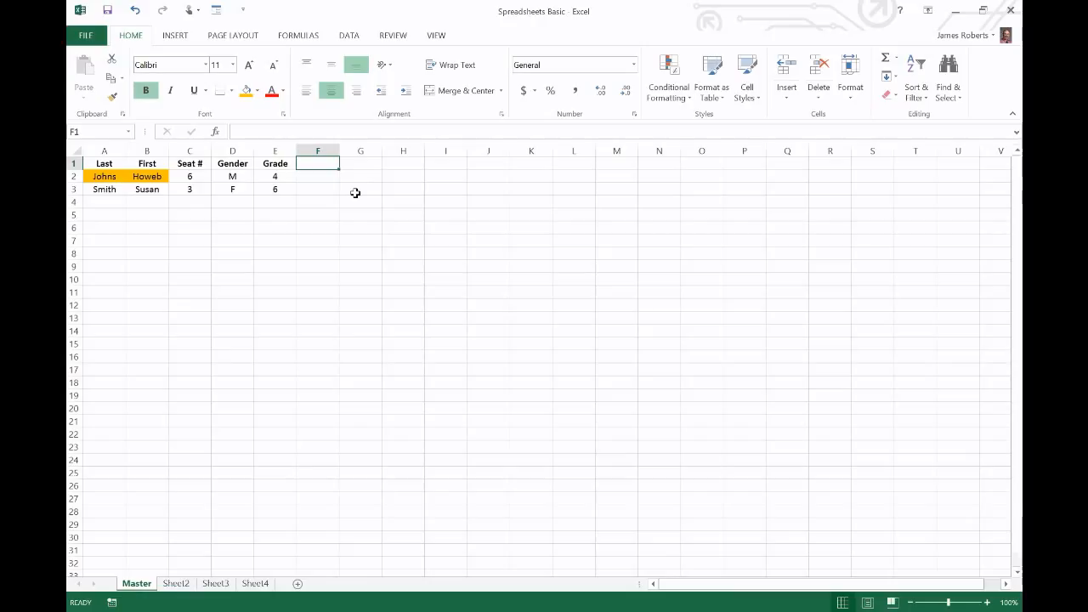
text(Teacher)
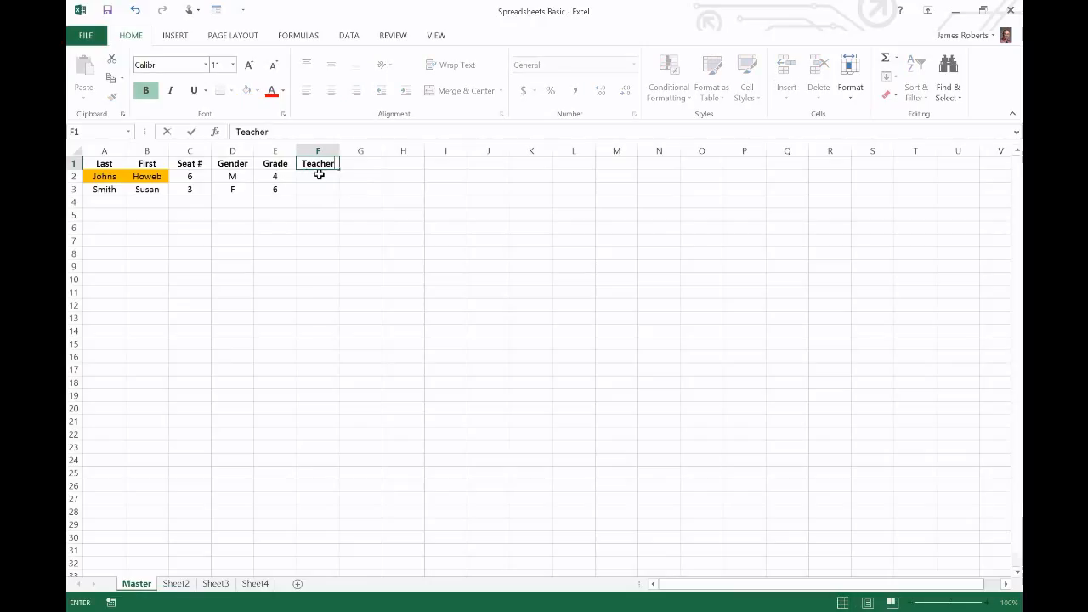
click(319, 175)
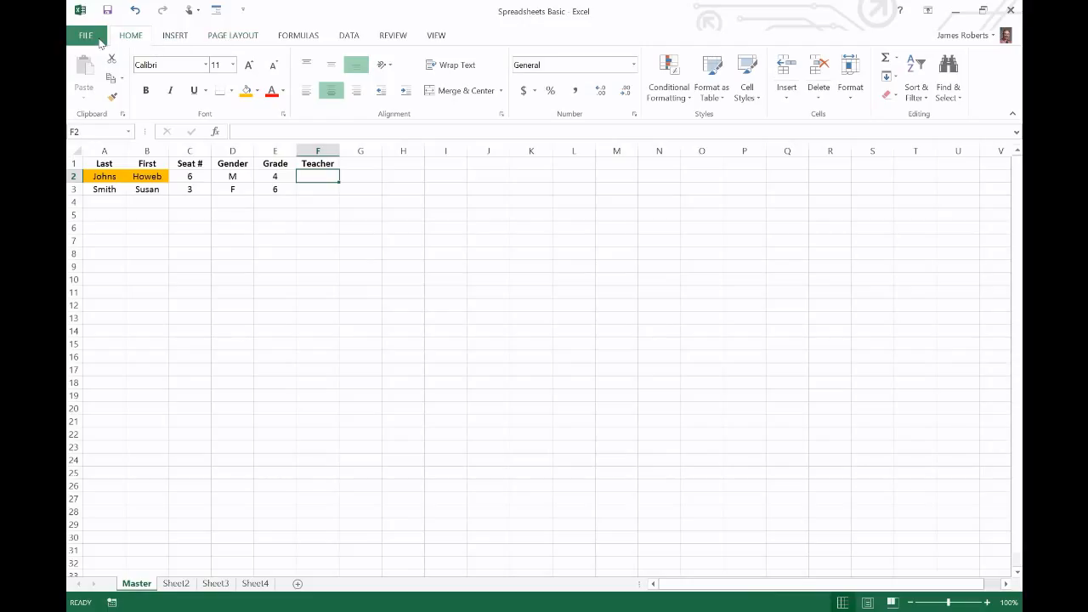
View the workbook's Info page under File, then return to the worksheet
click(89, 36)
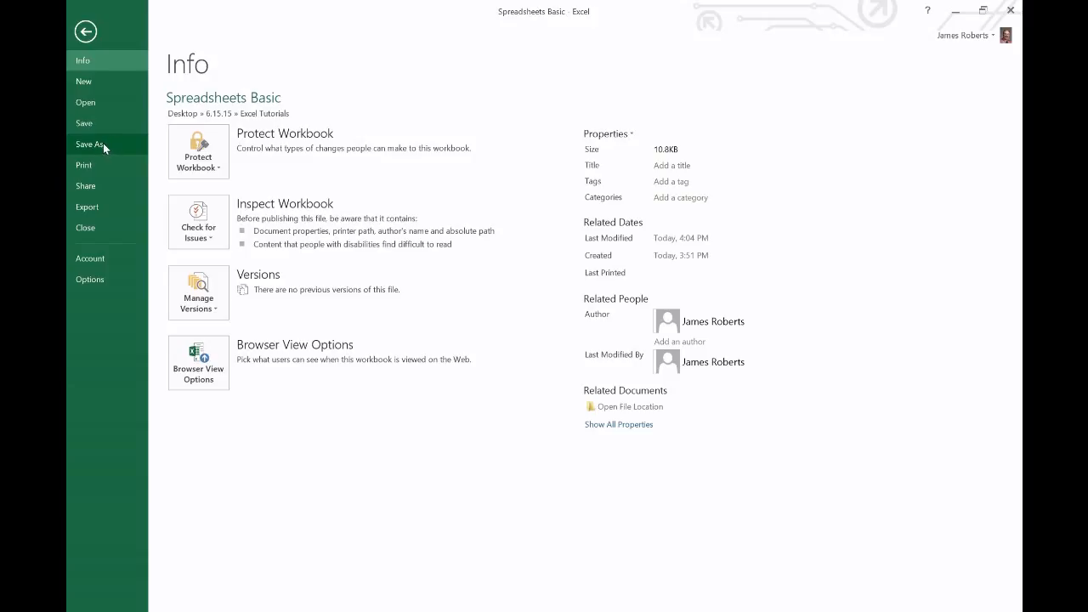
click(86, 33)
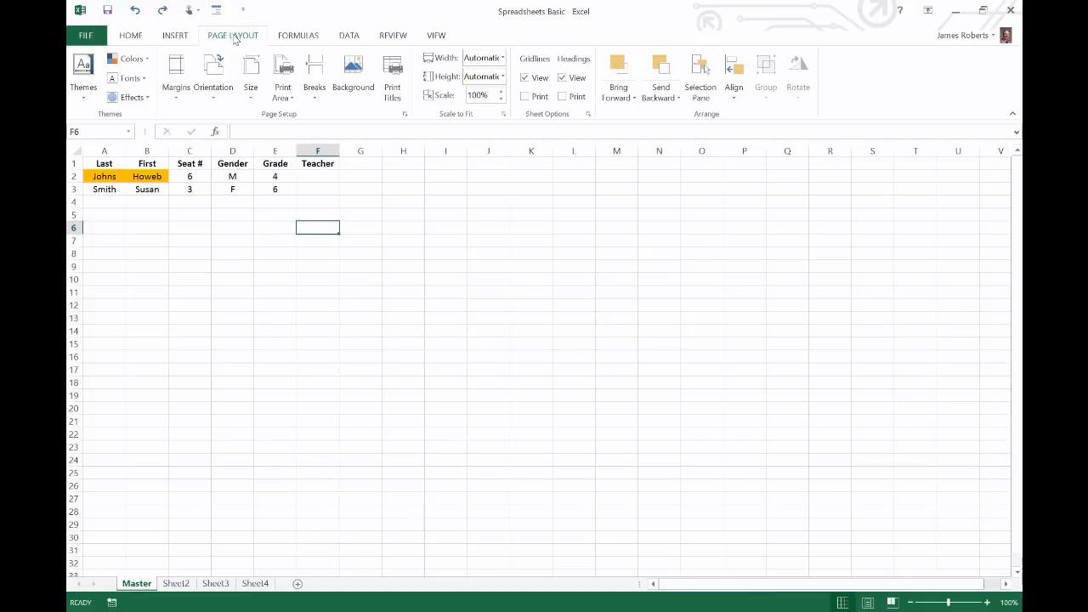
Select the two-student table A1:F3 and set it as the print area with Set Print Area
click(283, 96)
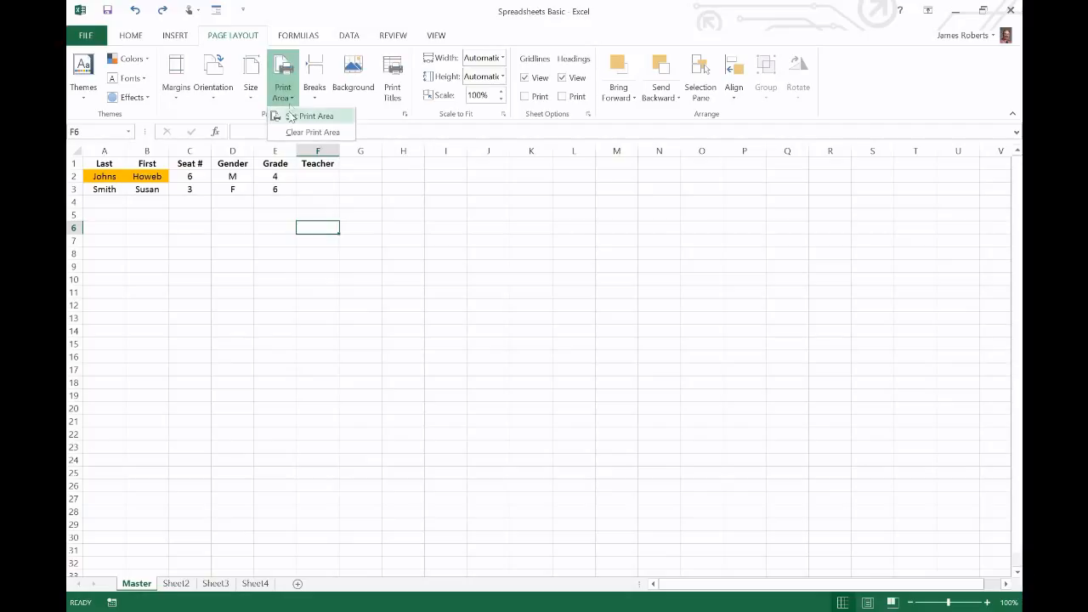
click(244, 237)
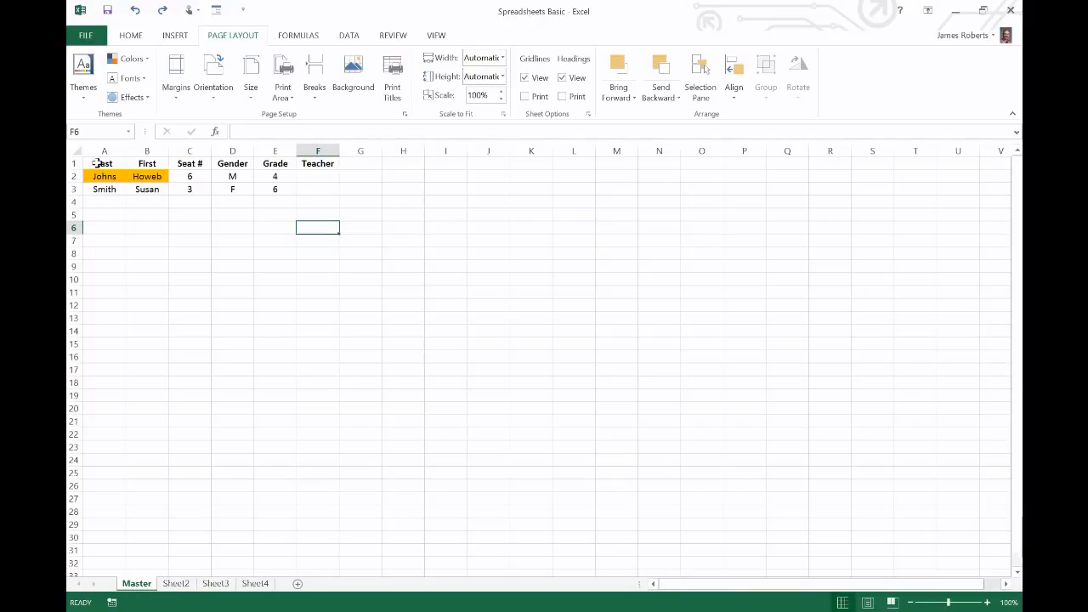
click(98, 162)
drag(98, 162, 319, 189)
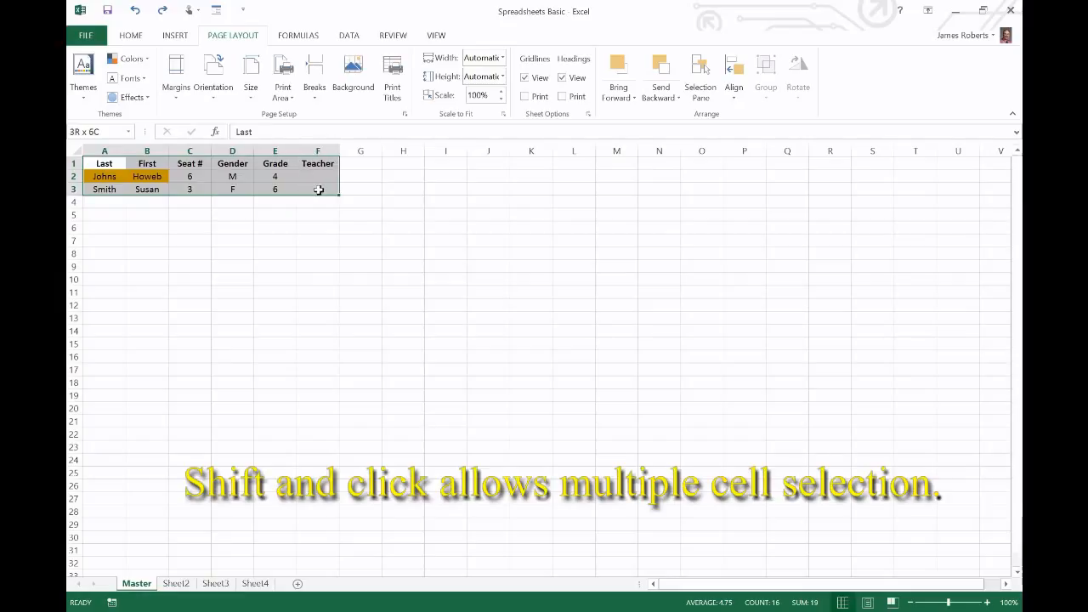
drag(319, 189, 316, 188)
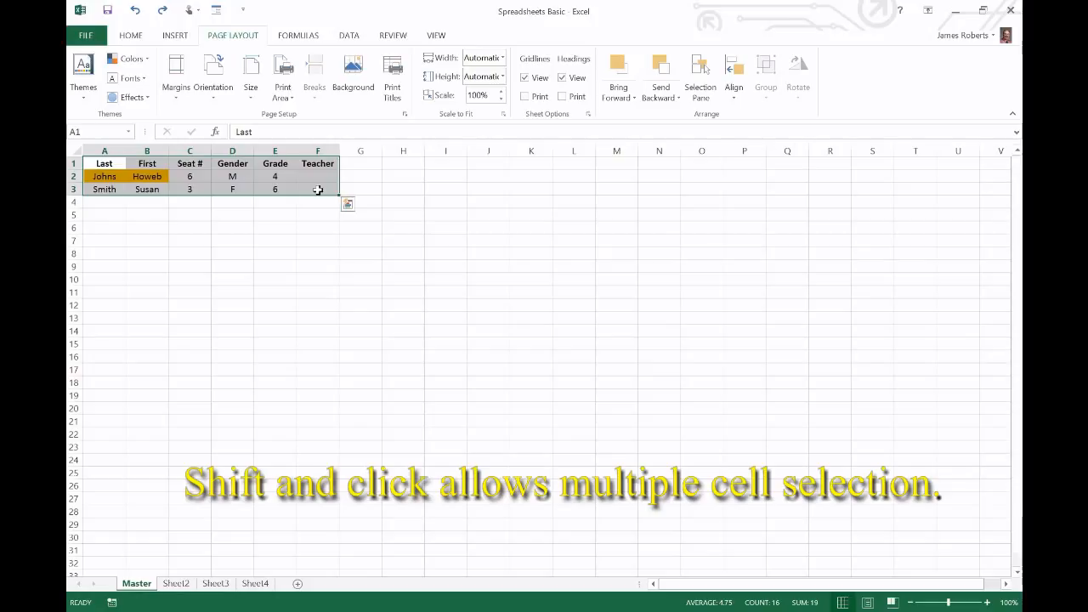
click(292, 101)
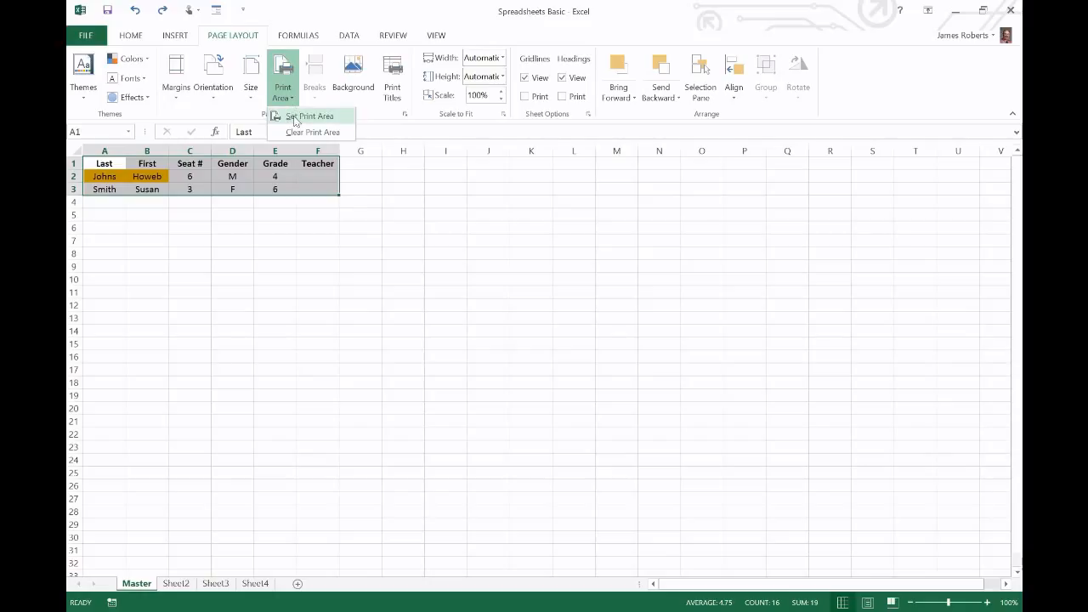
click(296, 119)
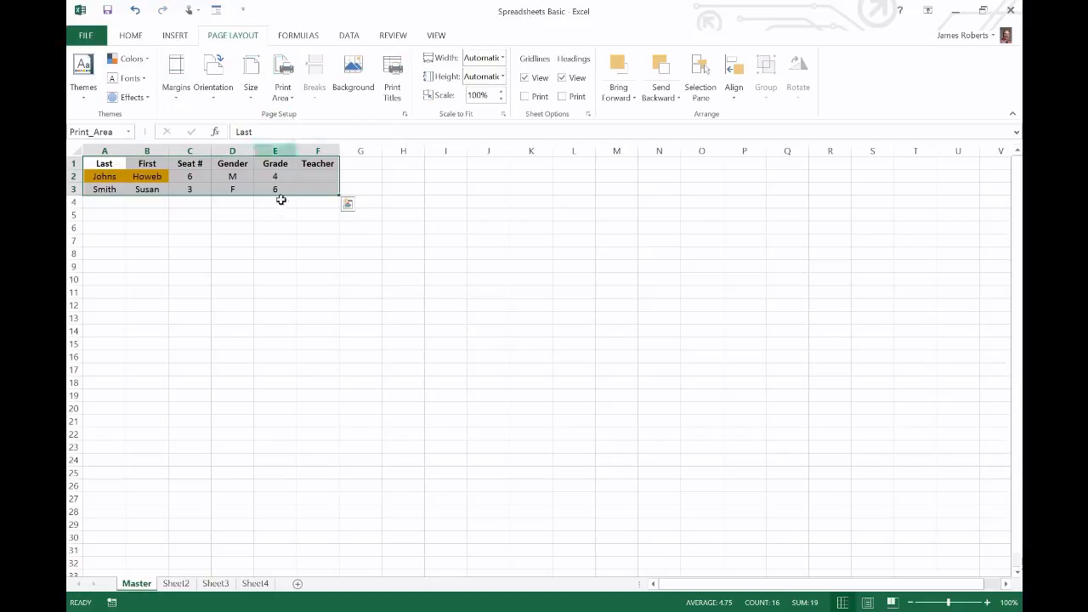
click(246, 225)
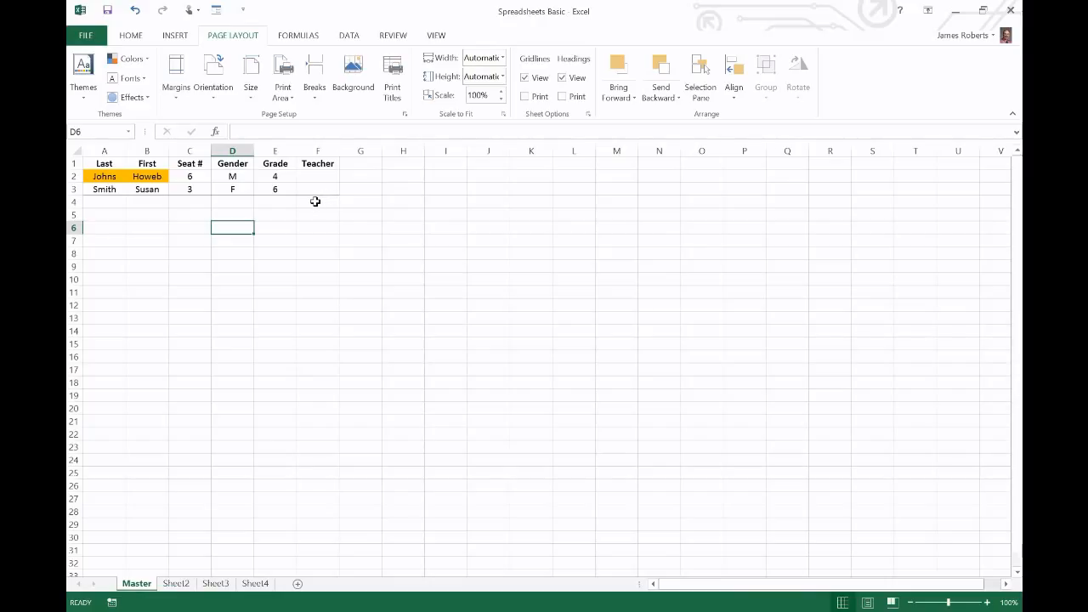
scroll(454, 71, up, 2)
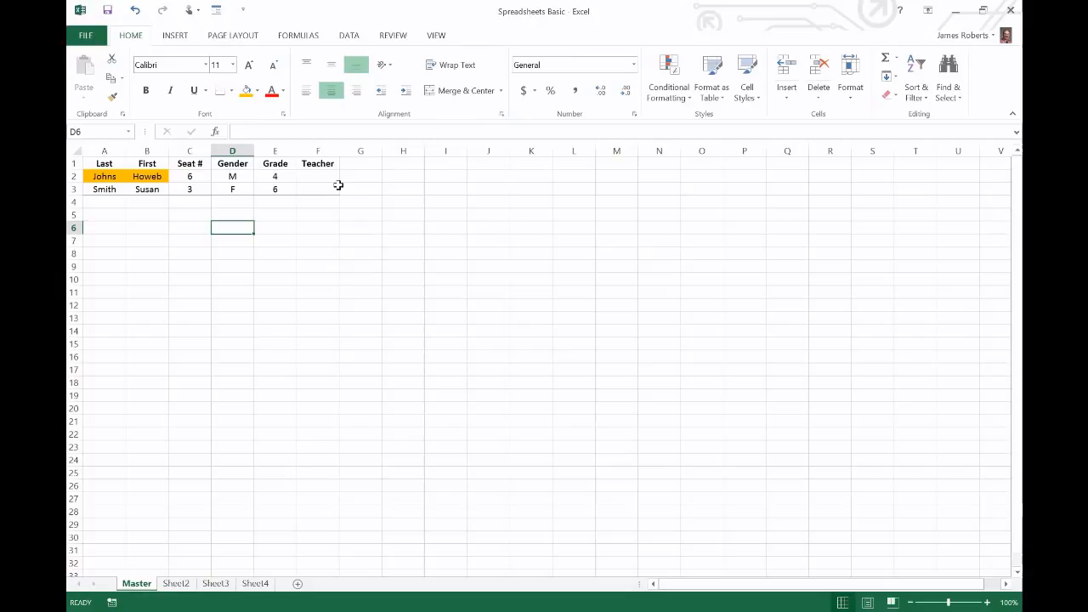